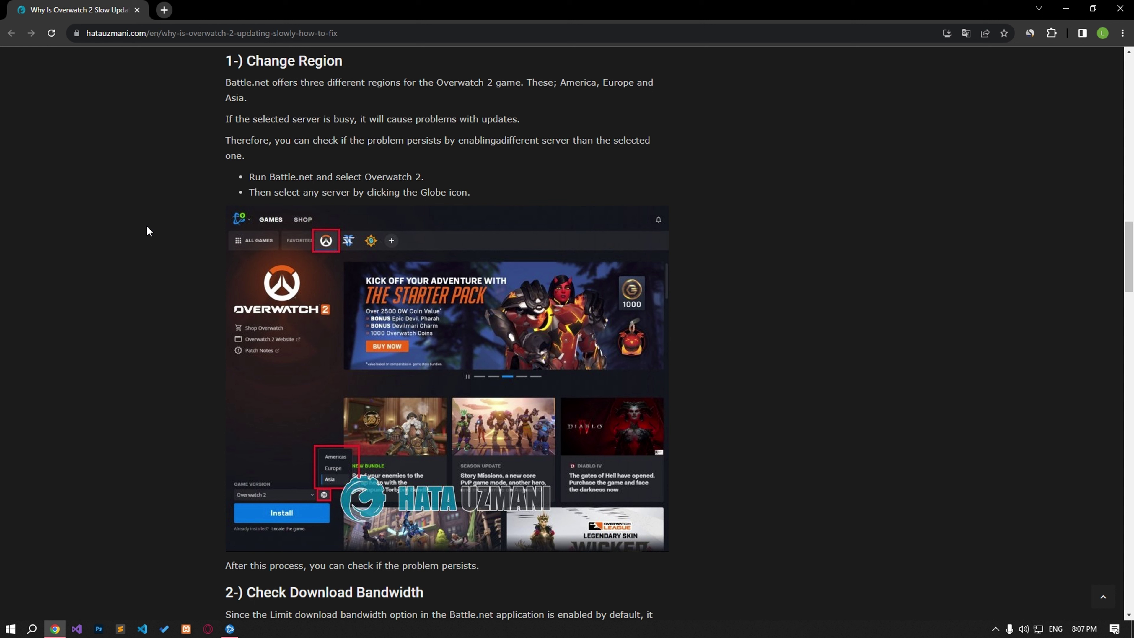
- Set the Overwatch 2 game region to Americas in the Battle.net launcher
{"action": "left_click", "coordinate": [230, 629]}
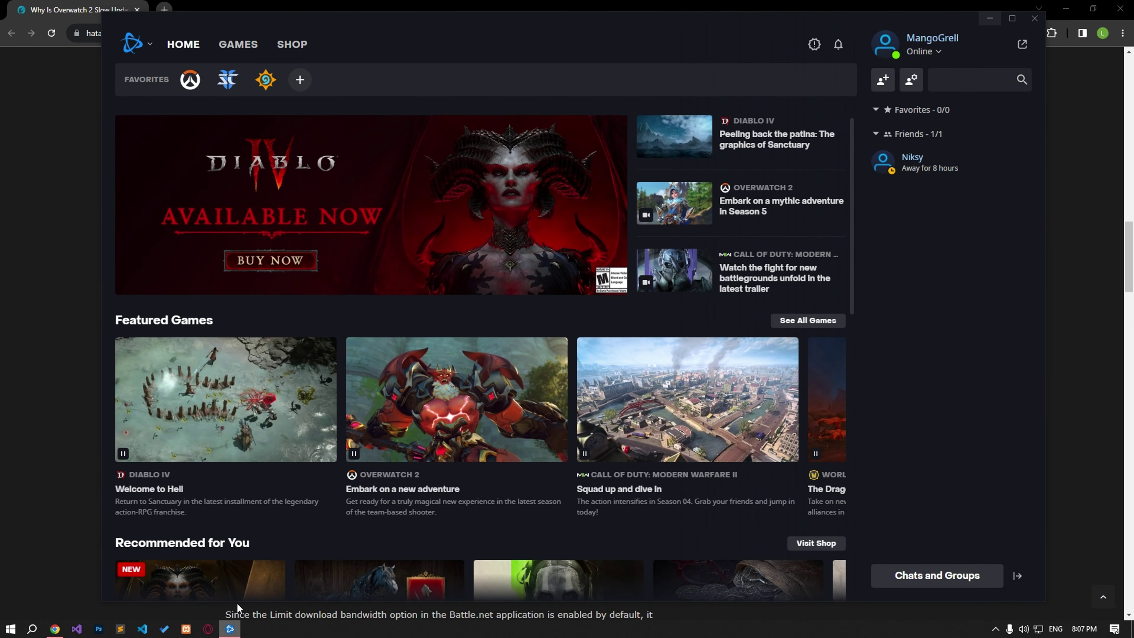
{"action": "left_click", "coordinate": [191, 80]}
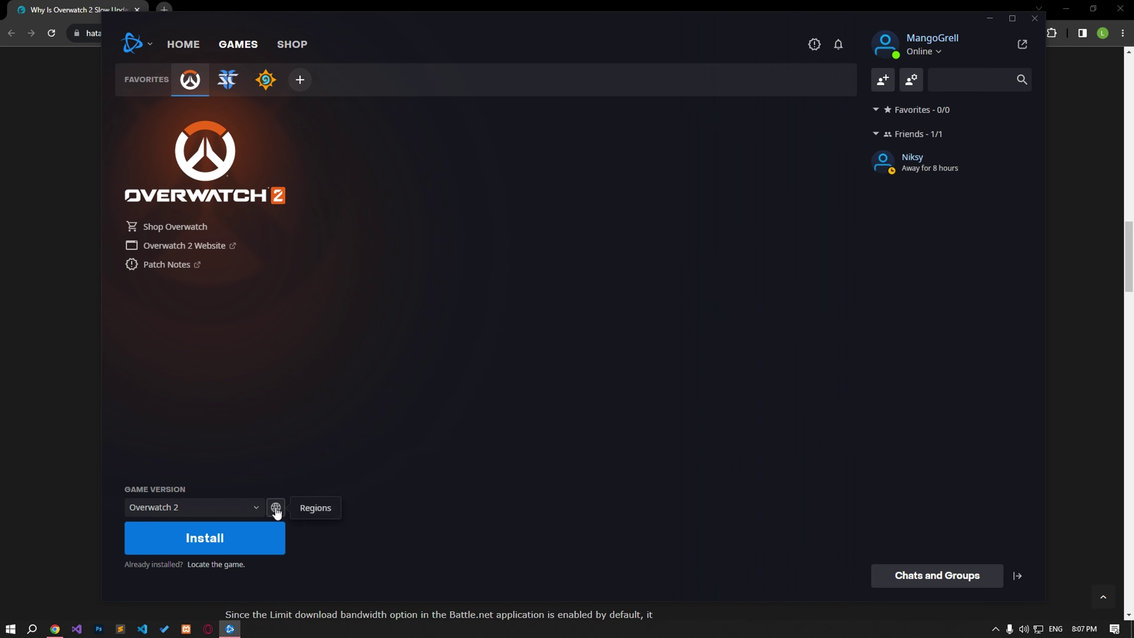
{"action": "left_click", "coordinate": [276, 507]}
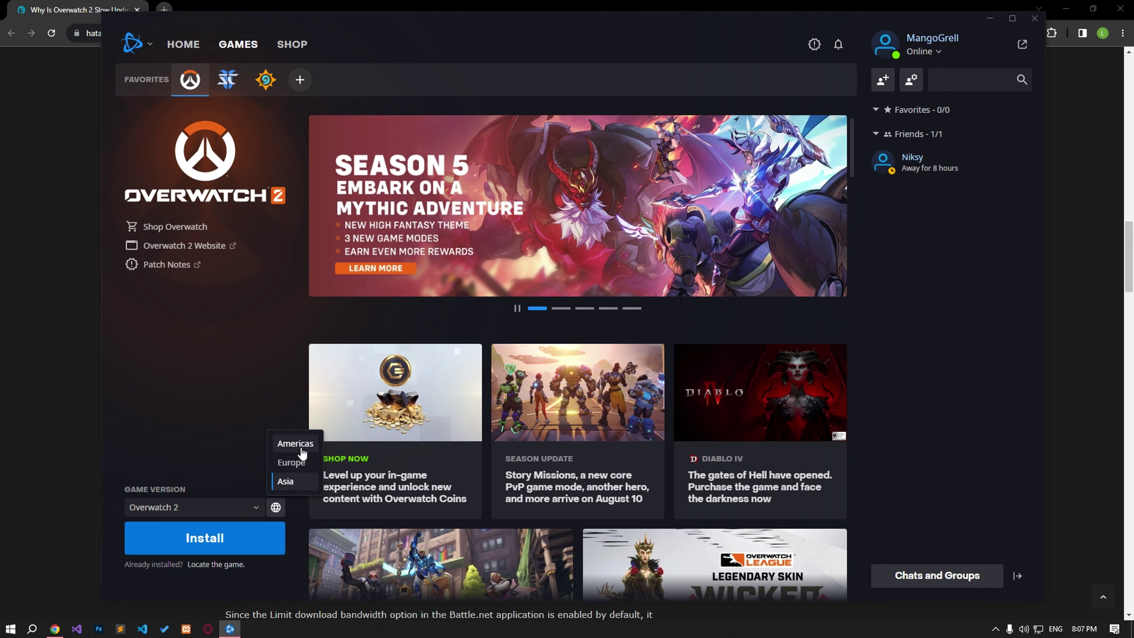
{"action": "left_click", "coordinate": [293, 444]}
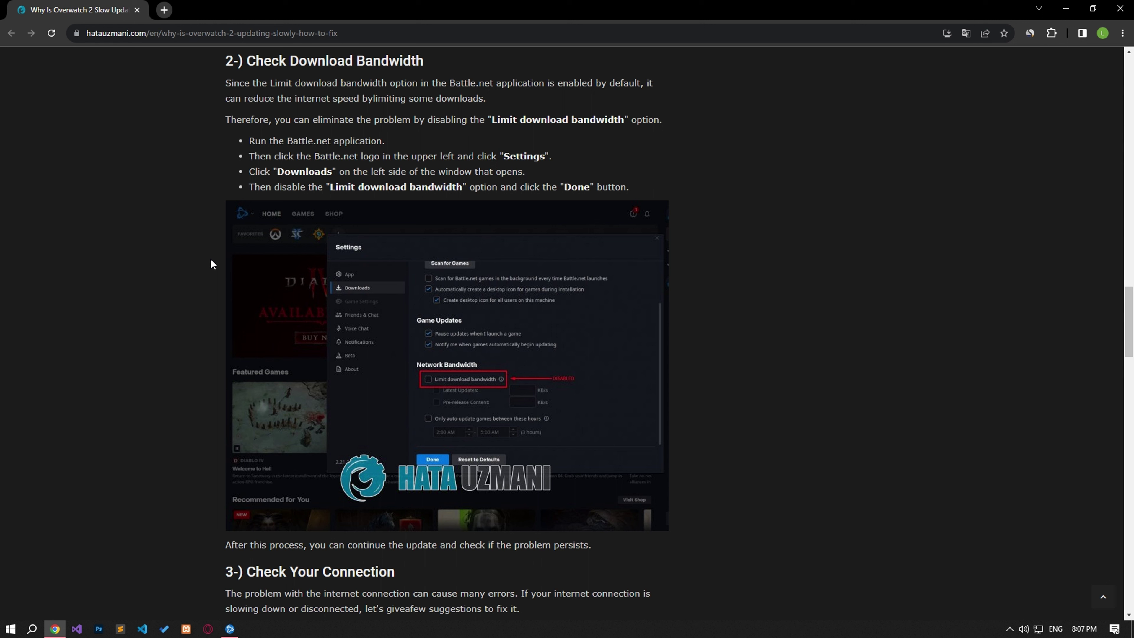
- Leave Limit download bandwidth unchecked in Battle.net's Downloads settings and save with Done
{"action": "left_click", "coordinate": [230, 628]}
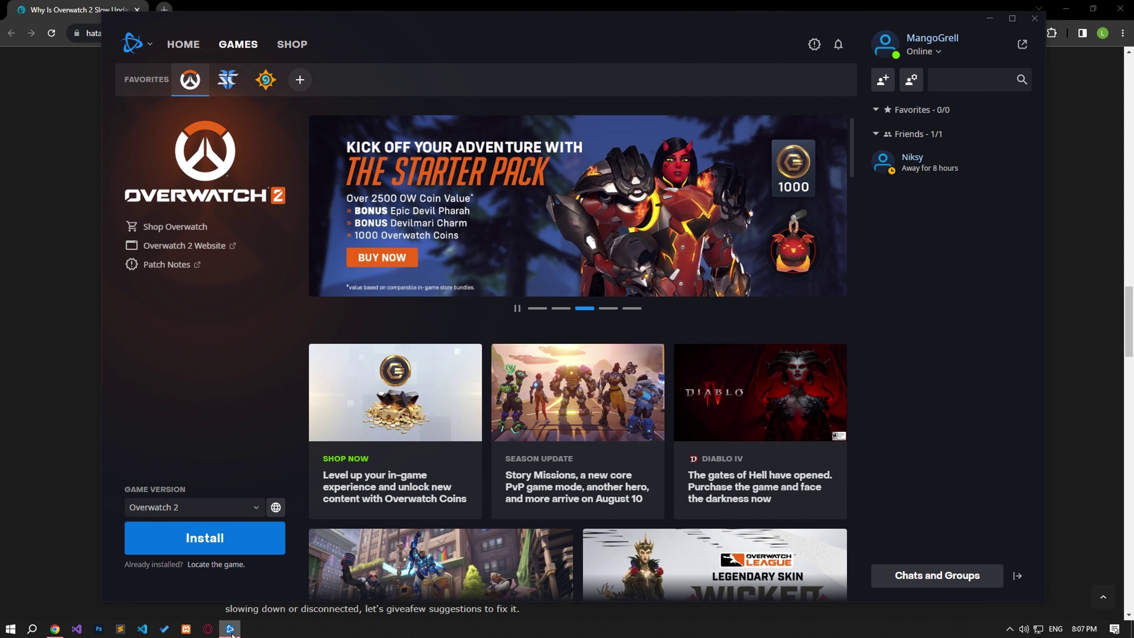
{"action": "left_click", "coordinate": [132, 43]}
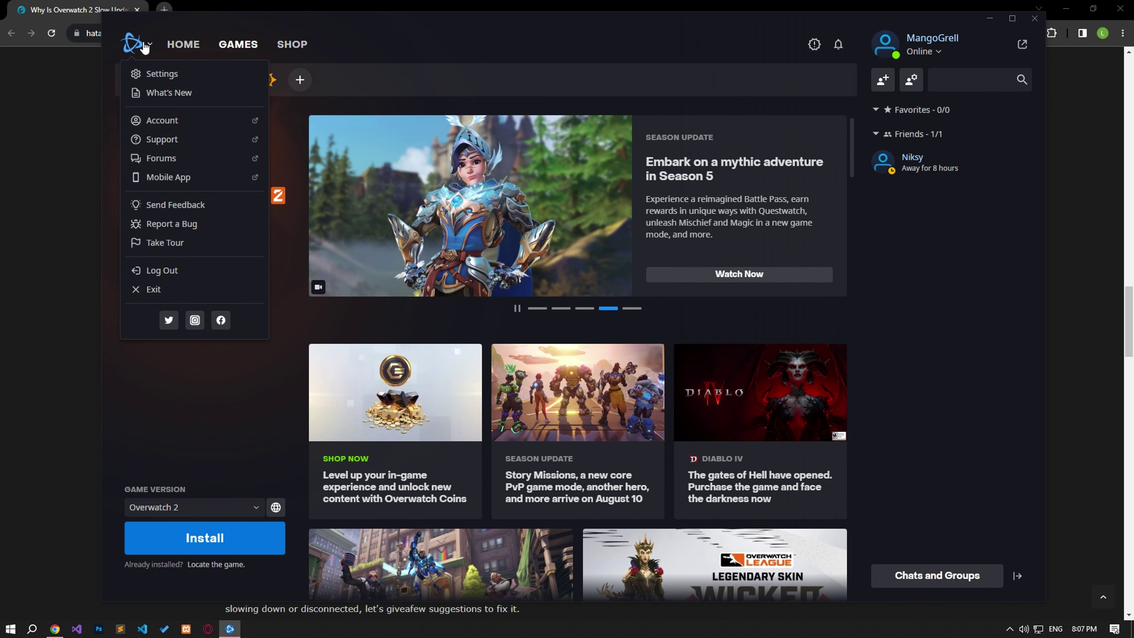
{"action": "left_click", "coordinate": [163, 74]}
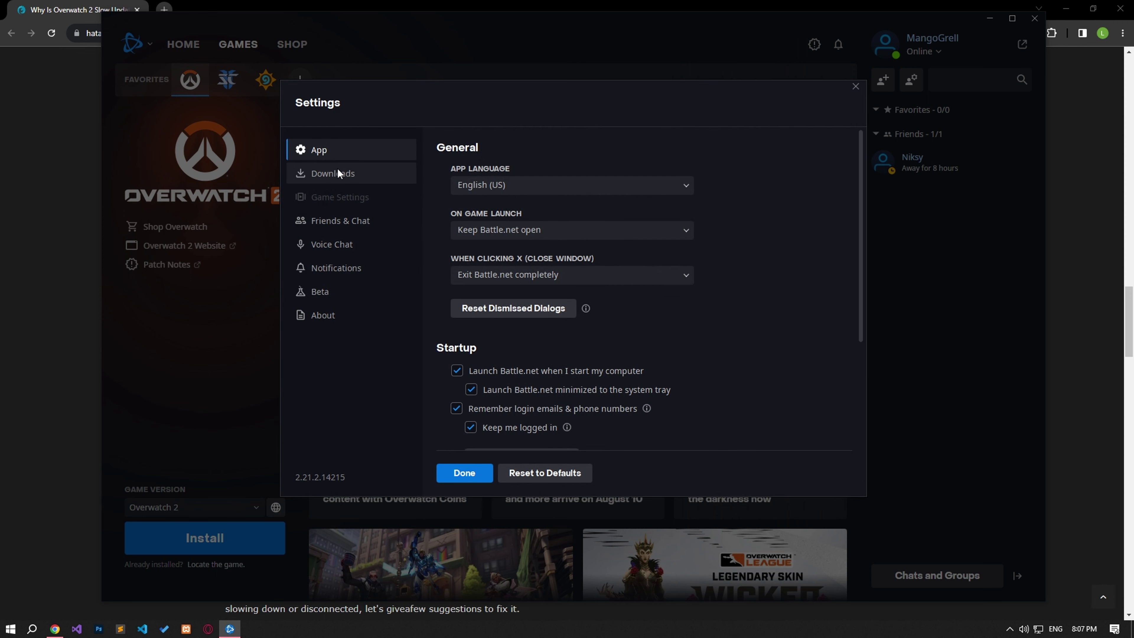
{"action": "left_click", "coordinate": [338, 173]}
{"action": "scroll", "coordinate": [459, 393], "scroll_direction": "down", "scroll_amount": 2}
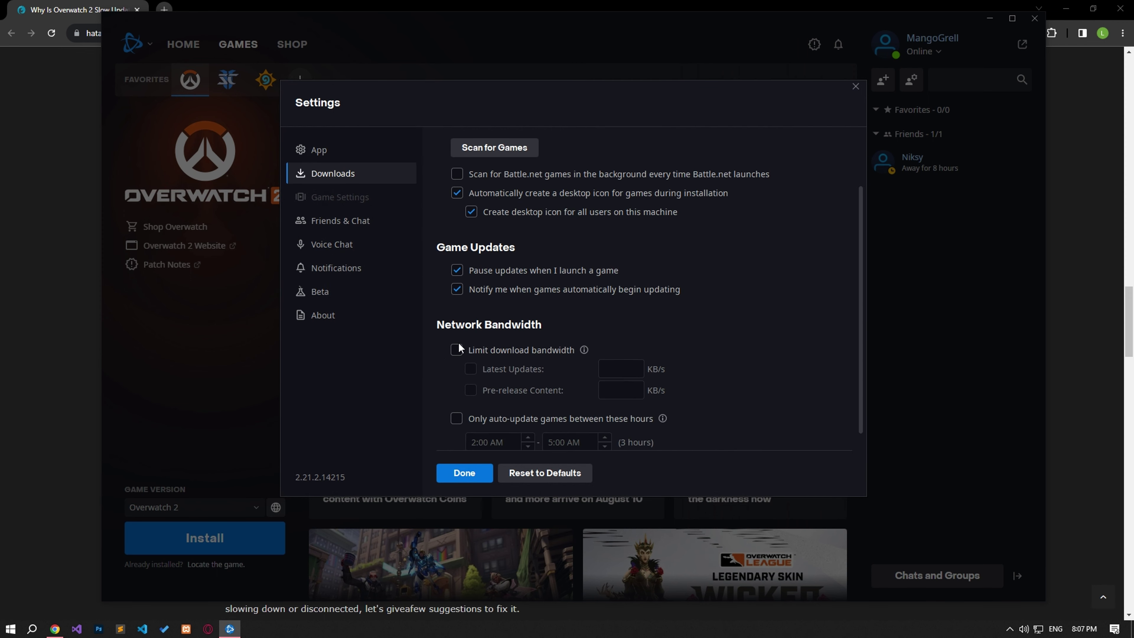
{"action": "left_click", "coordinate": [474, 353]}
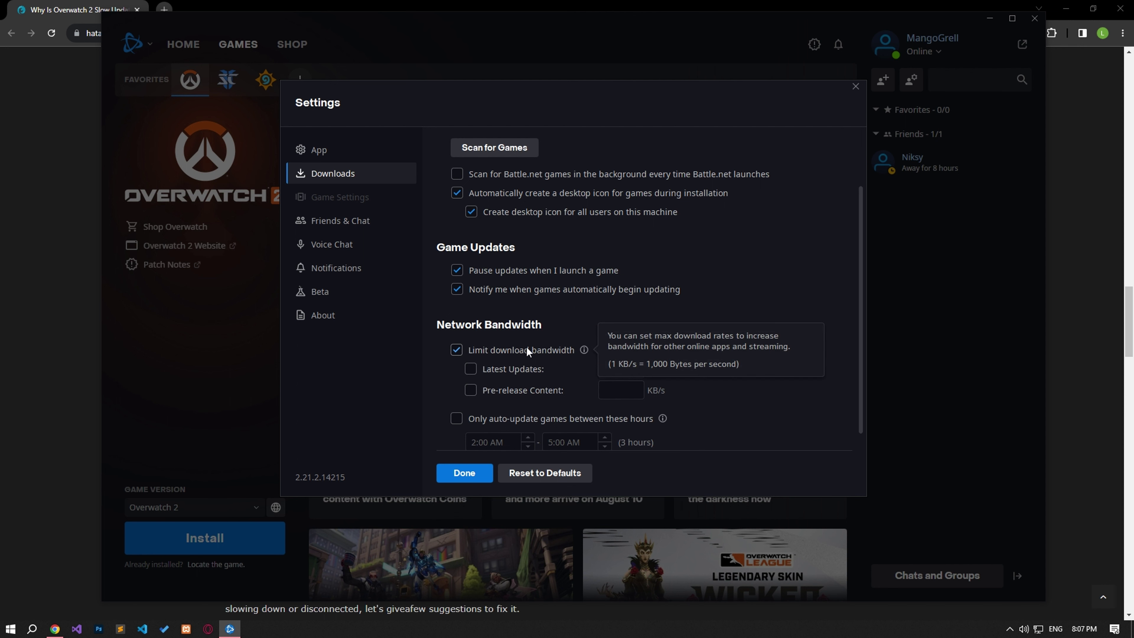
{"action": "left_click", "coordinate": [456, 351]}
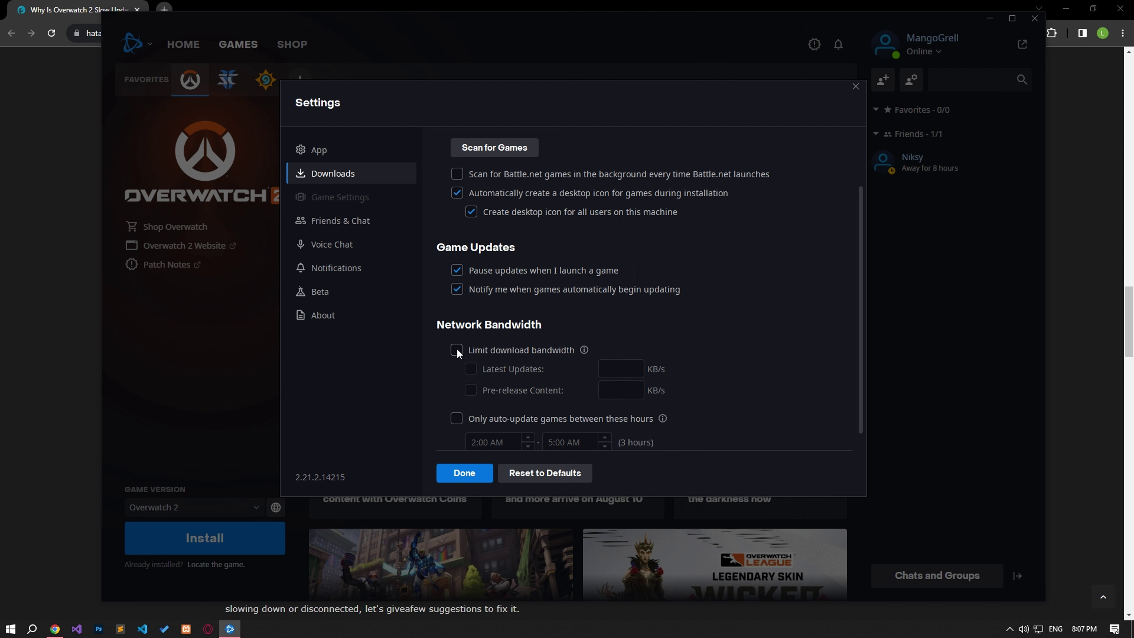
{"action": "left_click", "coordinate": [461, 473]}
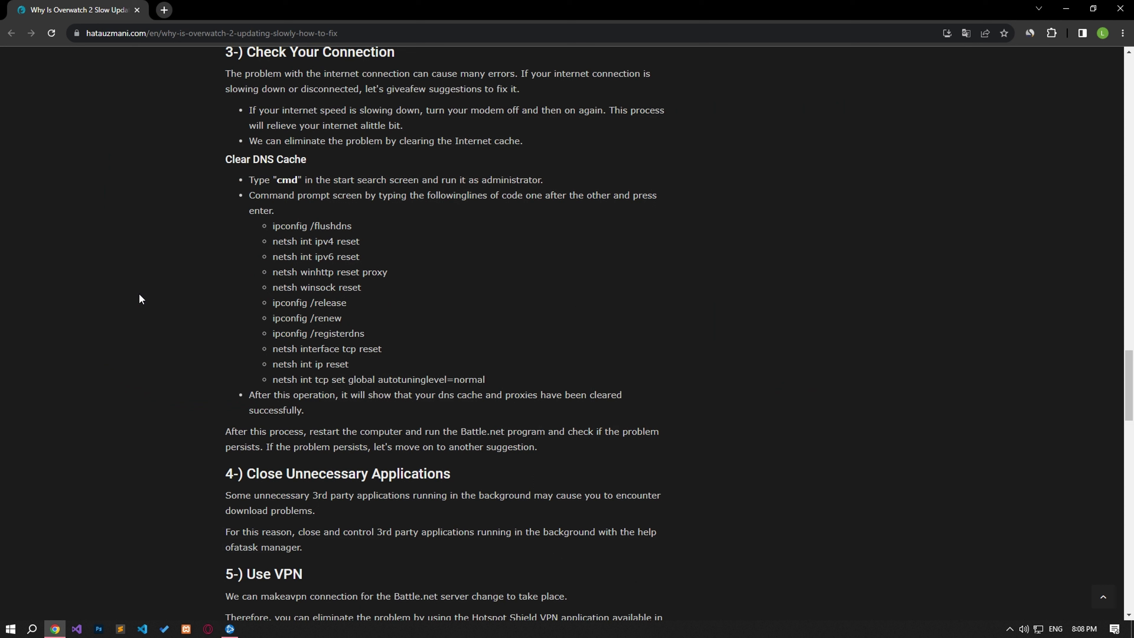
- Launch Command Prompt as administrator via the cmd search and move it aside
{"action": "key", "text": "super"}
{"action": "type", "text": "cmd"}
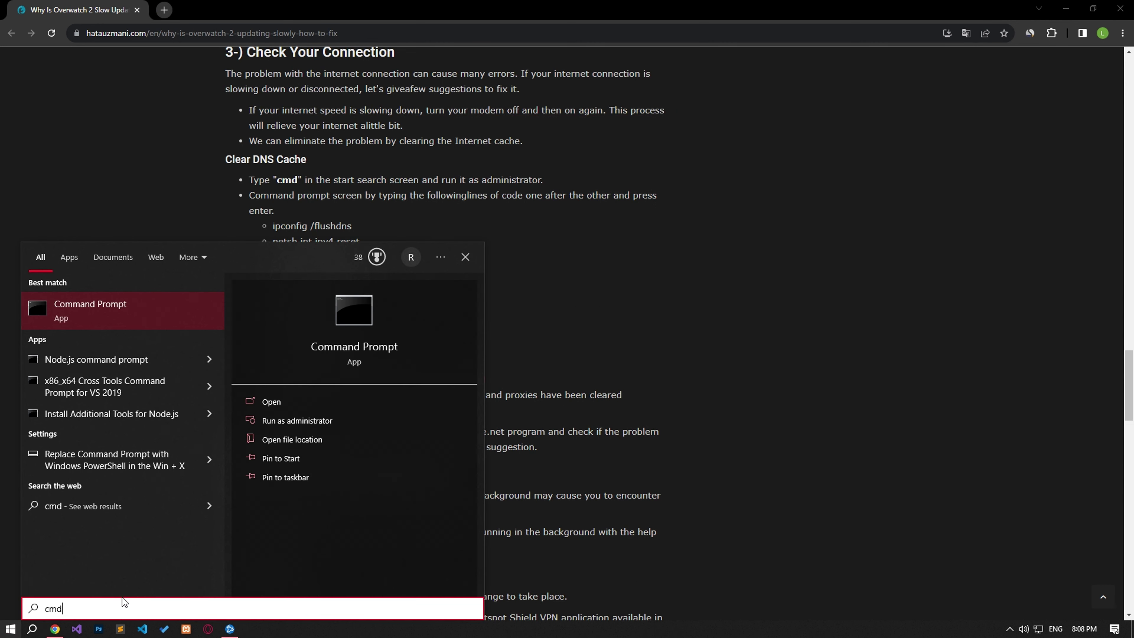
{"action": "left_click", "coordinate": [310, 422]}
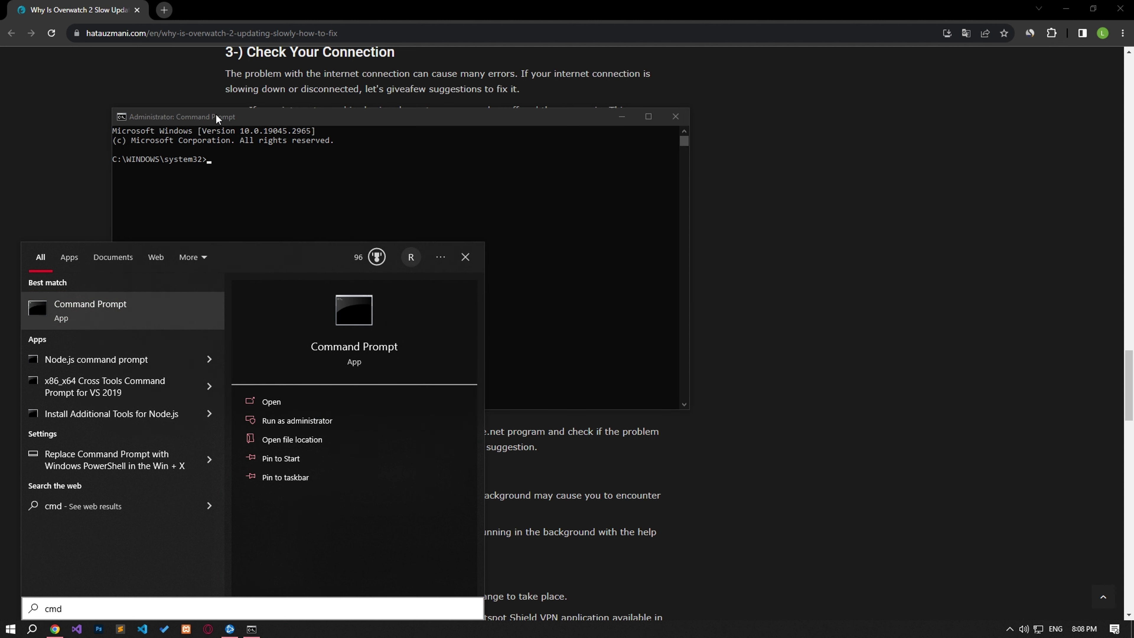
{"action": "left_click_drag", "start_coordinate": [308, 121], "coordinate": [690, 121]}
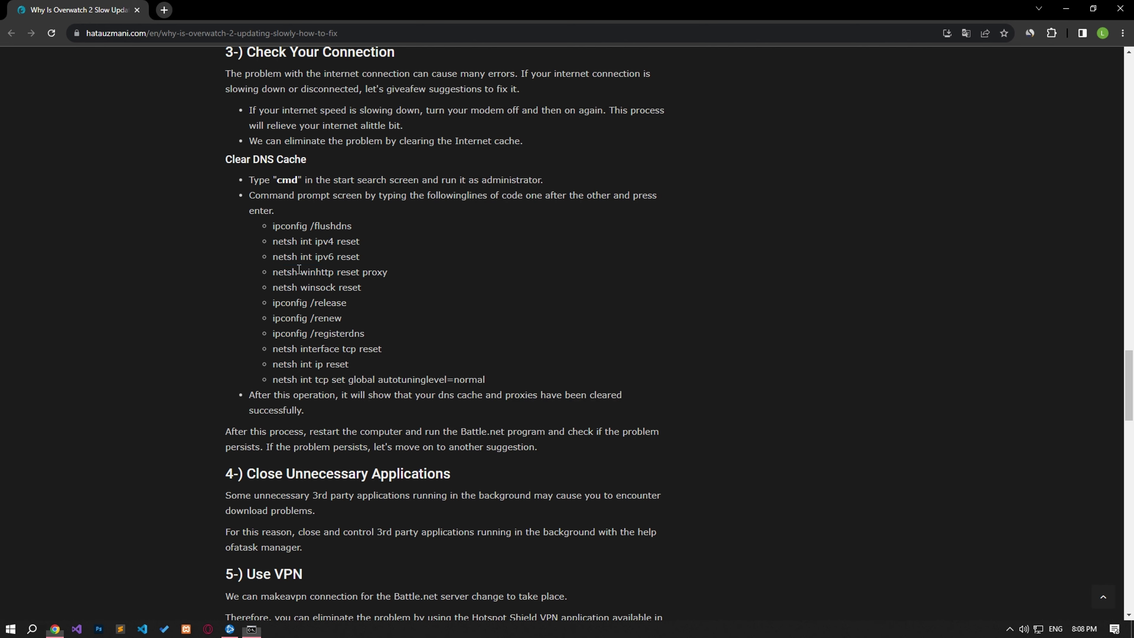
- Run the guide's ipconfig and netsh commands, ending with autotuninglevel=normal, then close the console
{"action": "triple_click", "coordinate": [316, 320]}
{"action": "triple_click", "coordinate": [316, 335]}
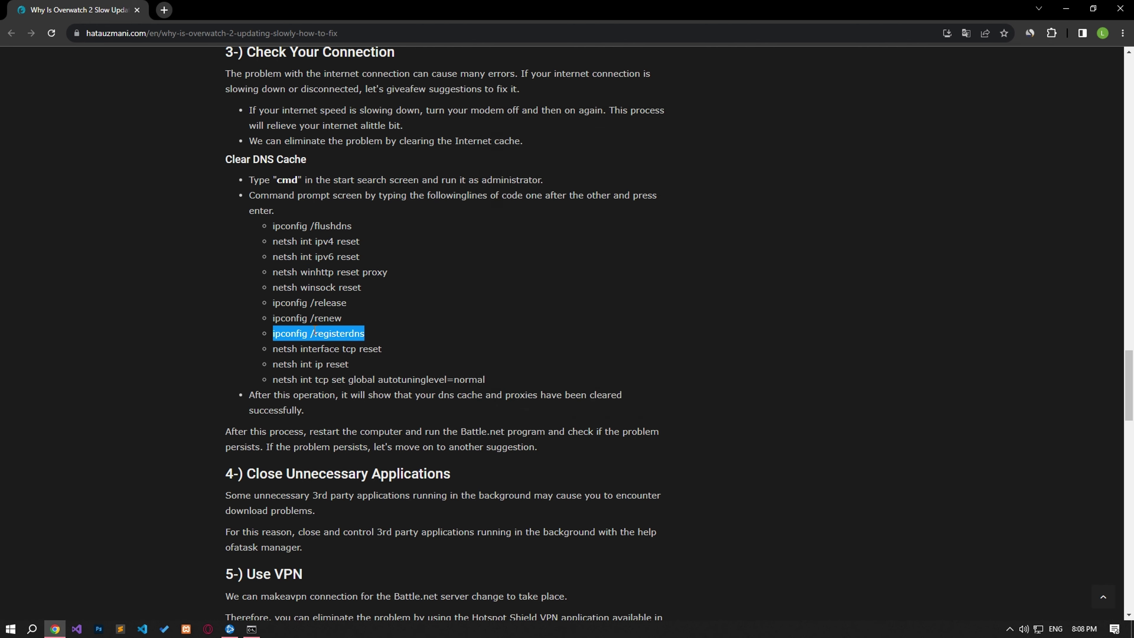
{"action": "triple_click", "coordinate": [315, 350]}
{"action": "triple_click", "coordinate": [316, 379]}
{"action": "key", "text": "alt+Tab"}
{"action": "type", "text": "netsh int tcp set global autotuninglevel=normal"}
{"action": "key", "text": "Return"}
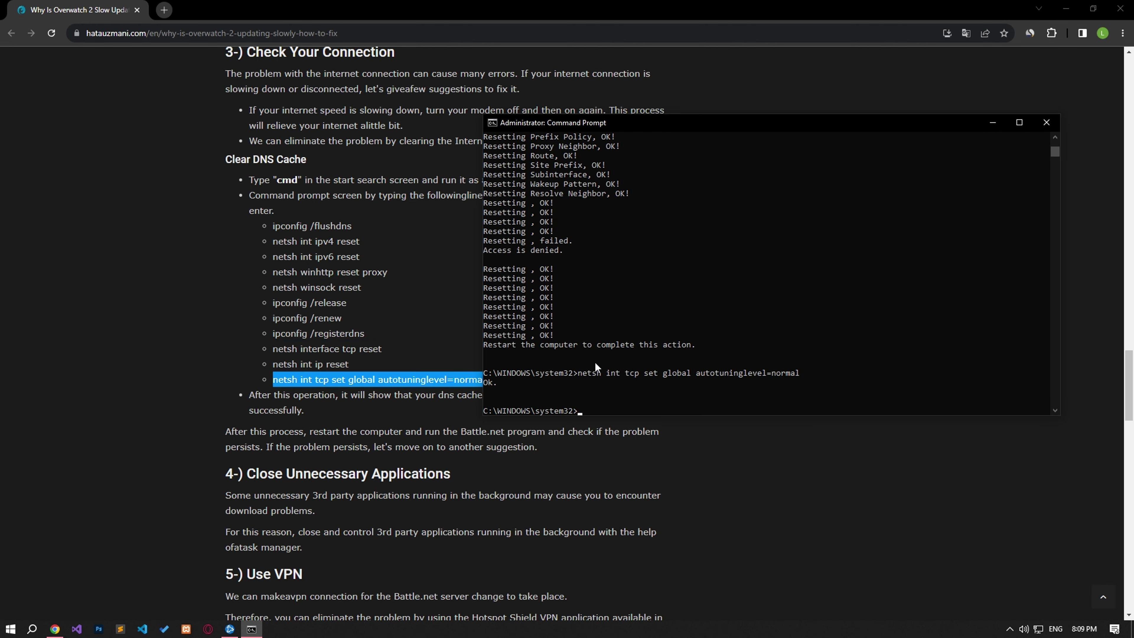
{"action": "left_click", "coordinate": [1045, 121]}
{"action": "left_click", "coordinate": [10, 629]}
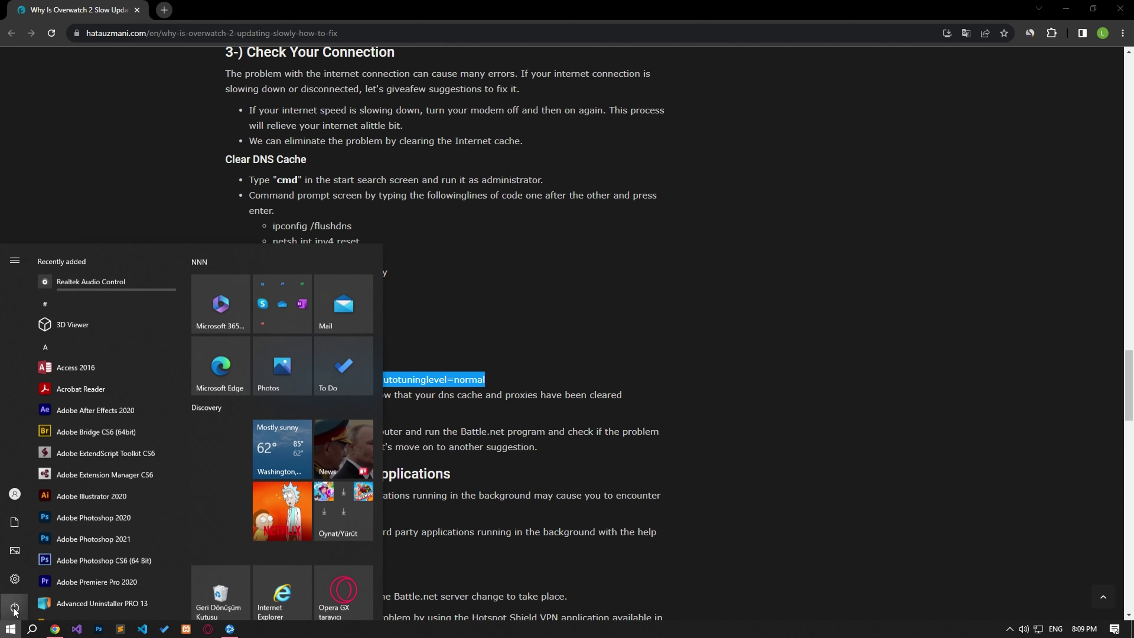
- Open Task Manager from the taskbar and review the background processes on the Processes tab
{"action": "left_click", "coordinate": [14, 605]}
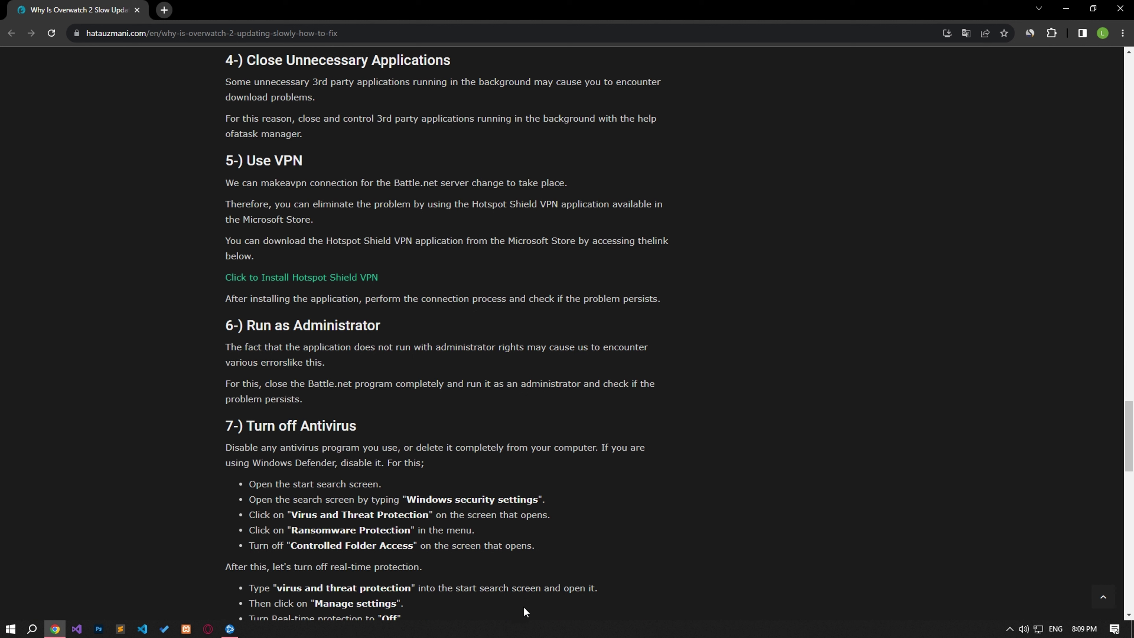
{"action": "right_click", "coordinate": [523, 630]}
{"action": "left_click", "coordinate": [575, 569]}
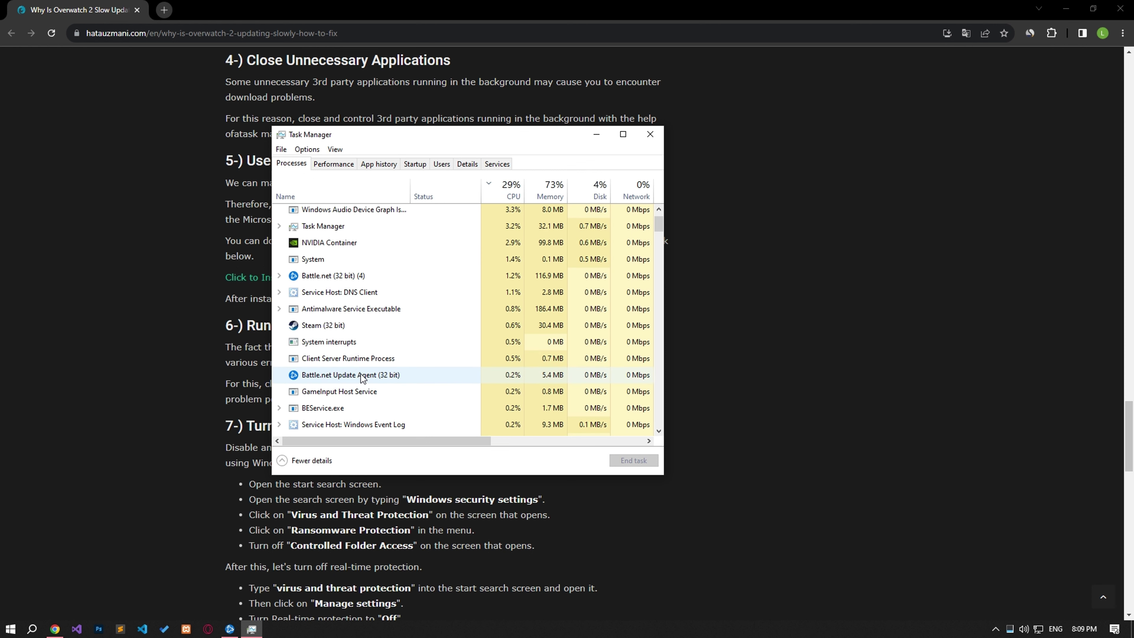
{"action": "left_click", "coordinate": [336, 329]}
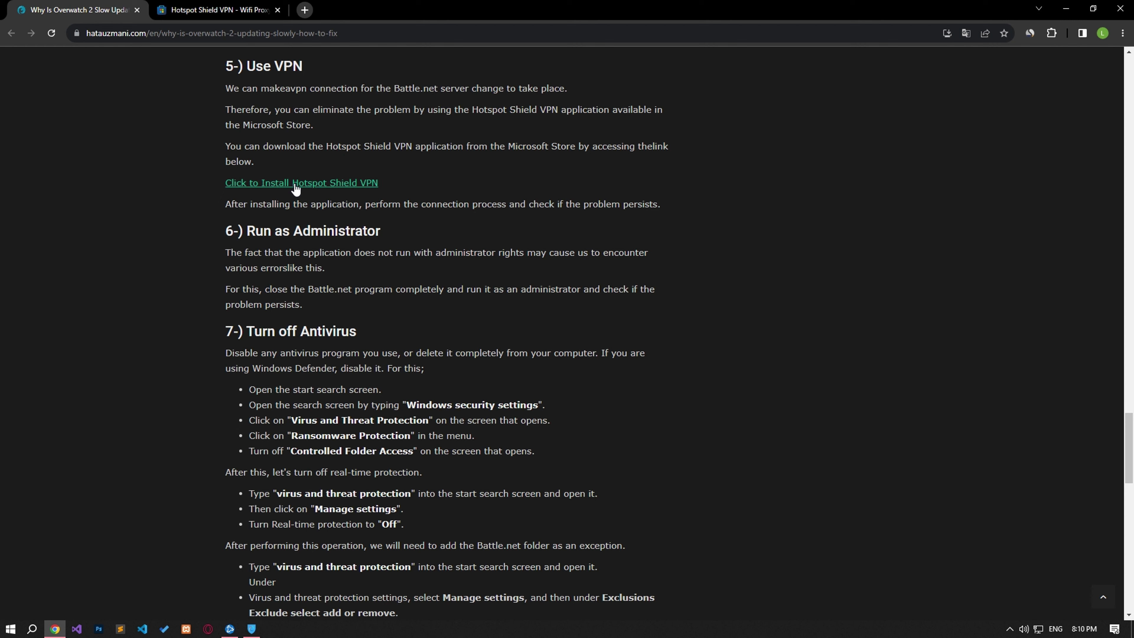
- Get the Hotspot Shield app through the Microsoft Store and open it
{"action": "left_click", "coordinate": [212, 11]}
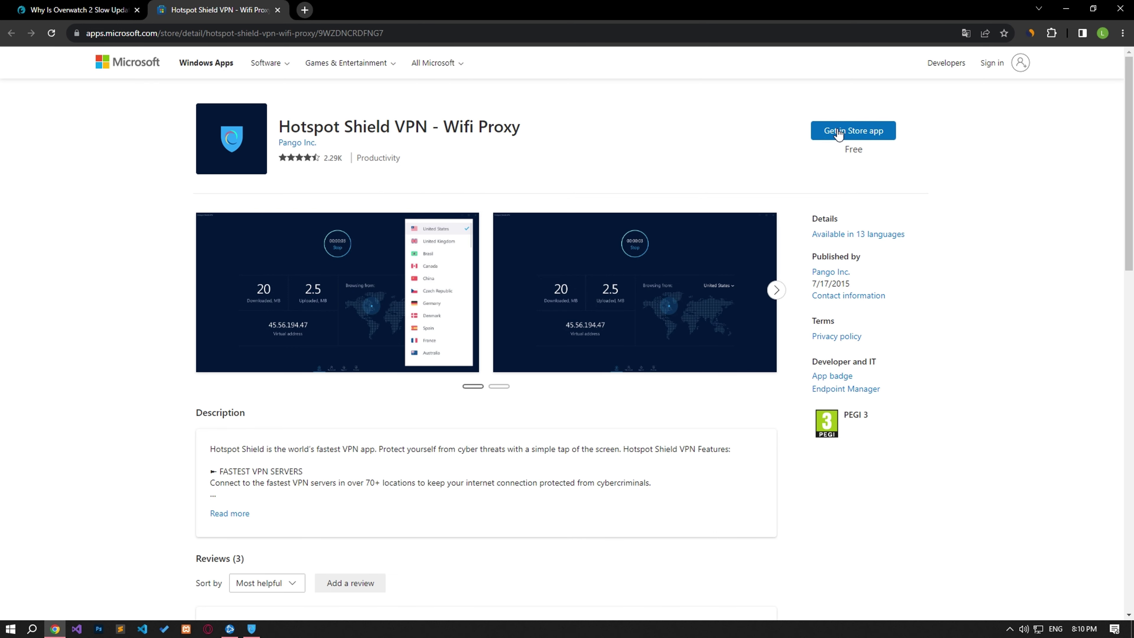
{"action": "left_click", "coordinate": [859, 134]}
{"action": "left_click", "coordinate": [620, 143]}
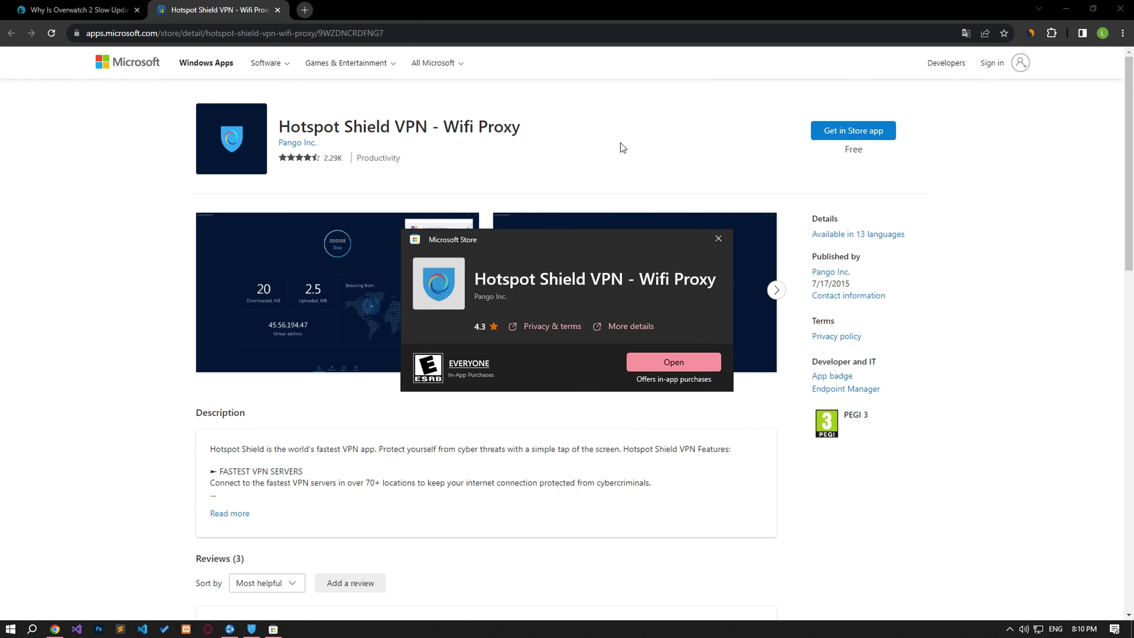
{"action": "left_click", "coordinate": [677, 368]}
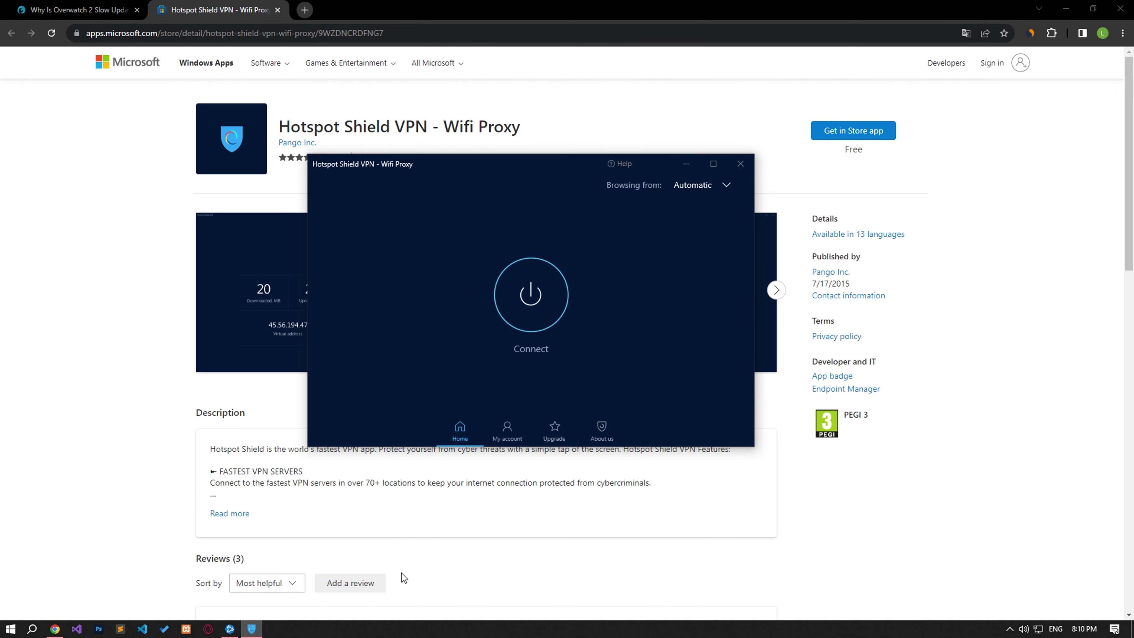
- Connect Hotspot Shield VPN, dismiss the rating prompt, and return to Battle.net
{"action": "left_click", "coordinate": [516, 316]}
{"action": "left_click", "coordinate": [629, 249]}
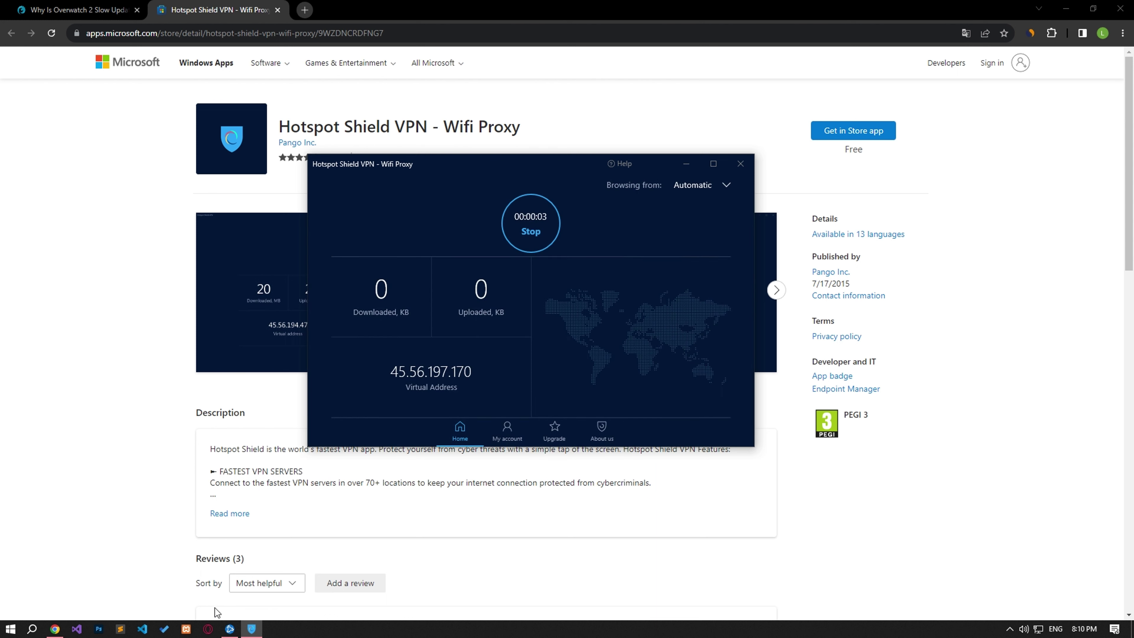
{"action": "left_click", "coordinate": [230, 628]}
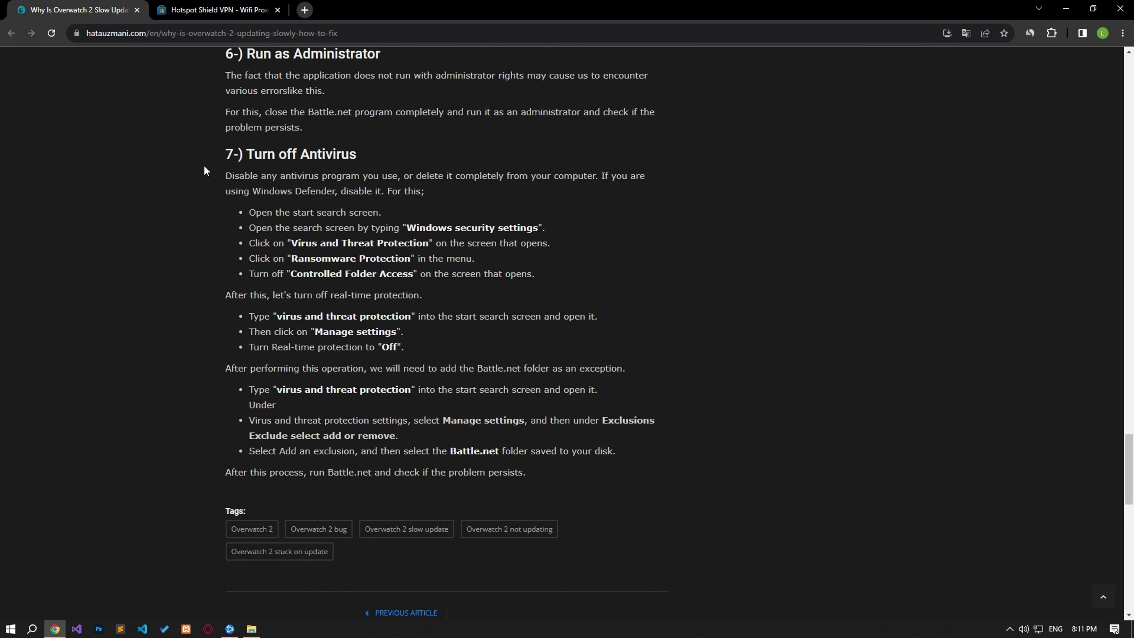
- End the running Battle.net task in Task Manager
{"action": "right_click", "coordinate": [447, 630]}
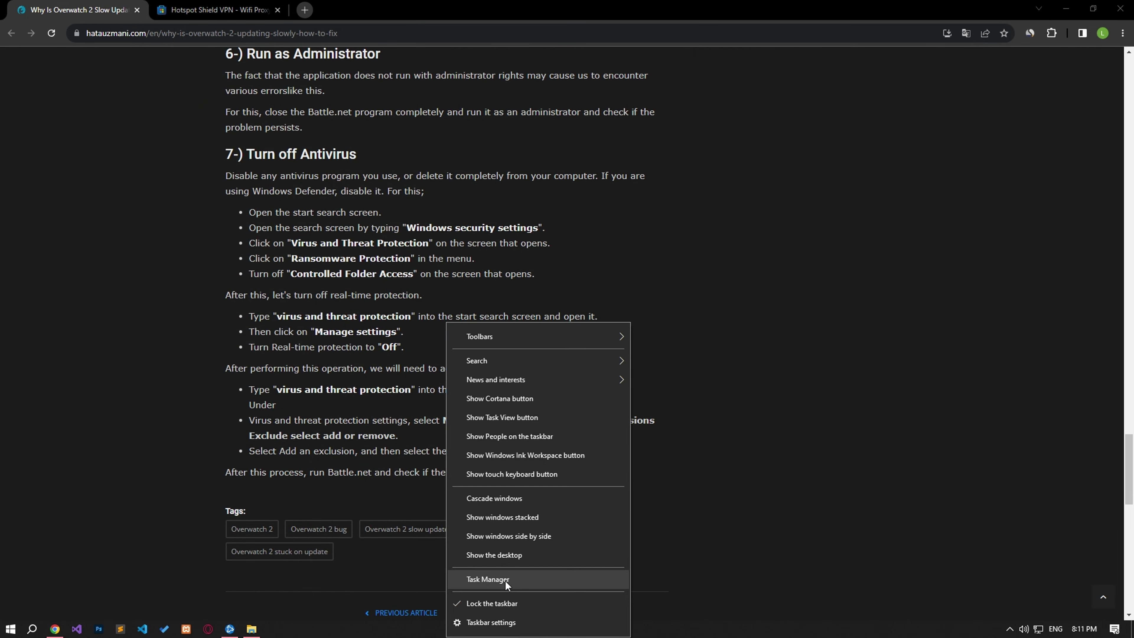
{"action": "left_click", "coordinate": [505, 580]}
{"action": "left_click", "coordinate": [313, 459]}
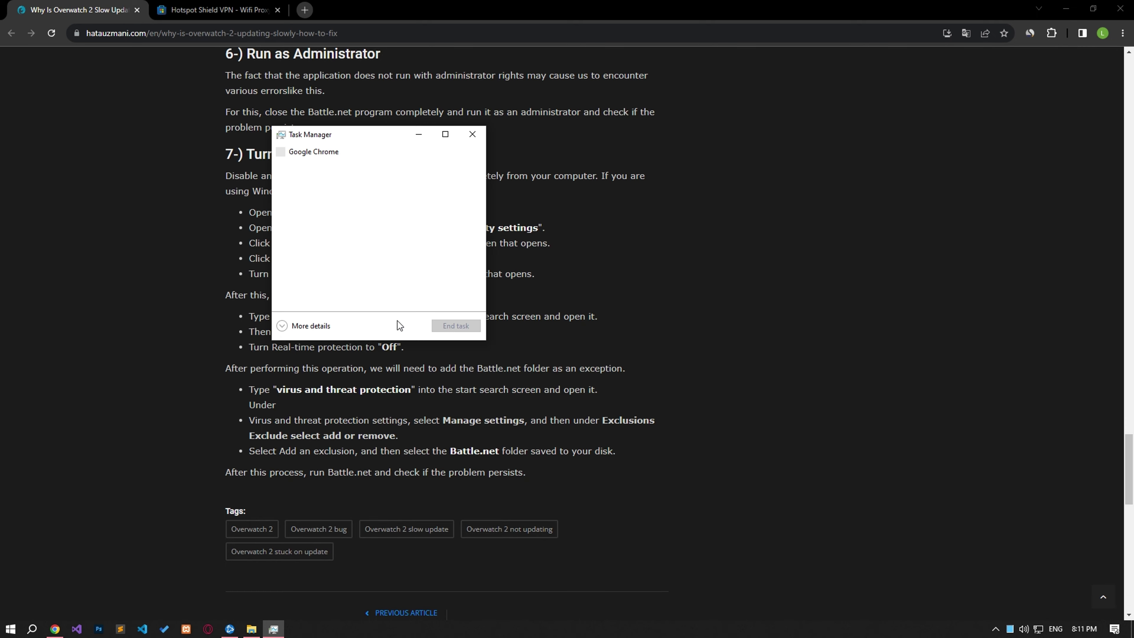
{"action": "left_click", "coordinate": [317, 154]}
{"action": "left_click", "coordinate": [455, 326]}
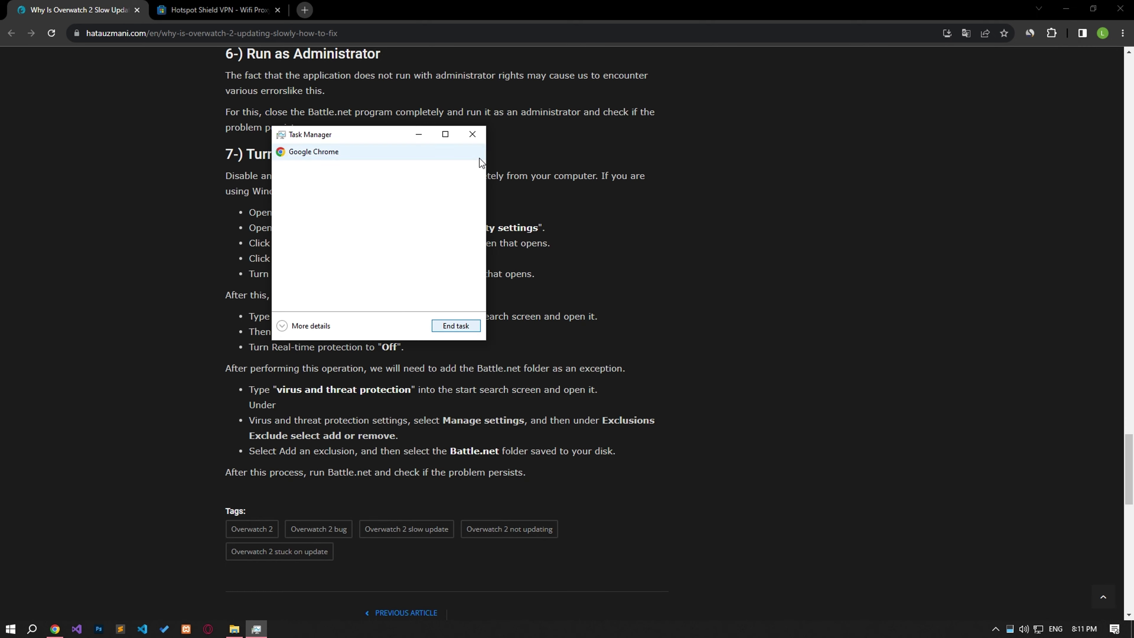
- Run the Battle.net shortcut as administrator from its folder in File Explorer
{"action": "left_click", "coordinate": [473, 134]}
{"action": "left_click", "coordinate": [230, 629]}
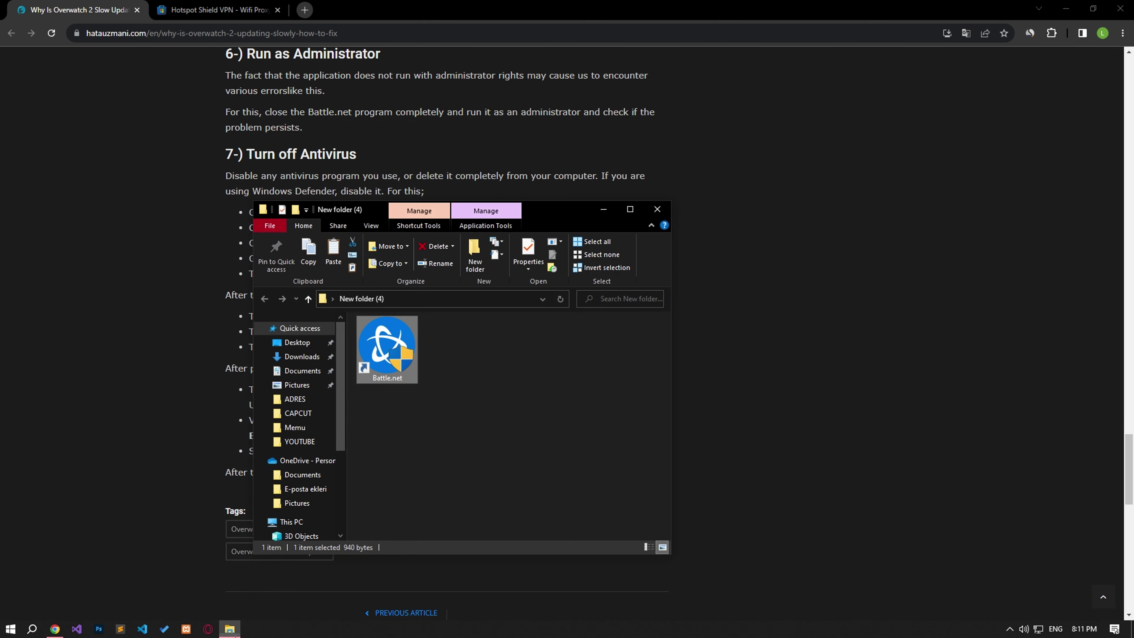
{"action": "right_click", "coordinate": [396, 358]}
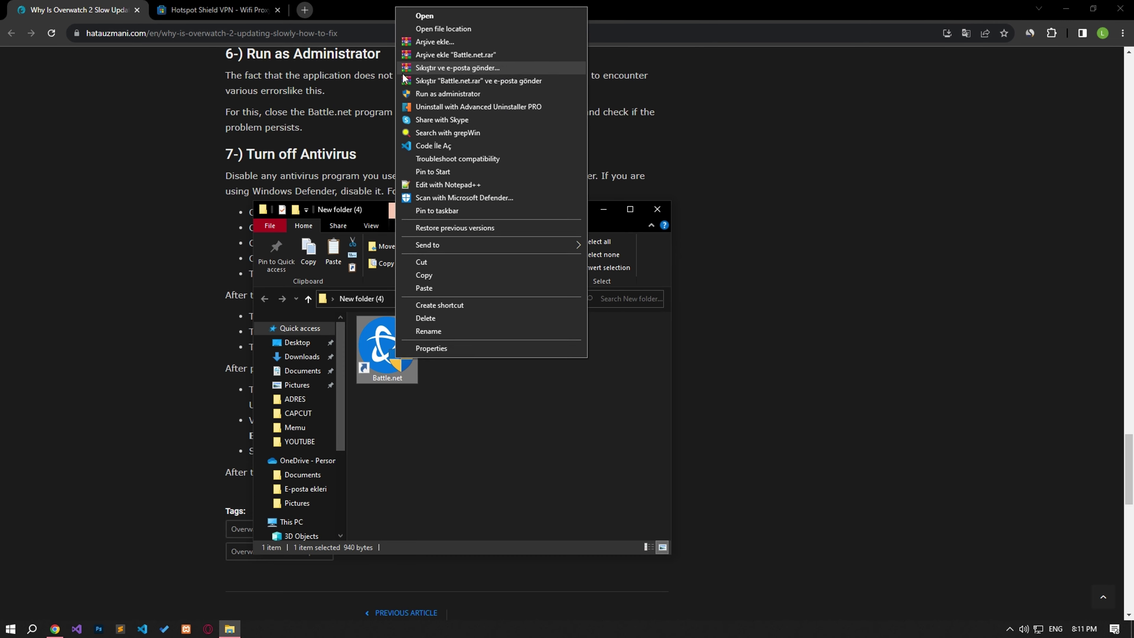
{"action": "left_click", "coordinate": [443, 97]}
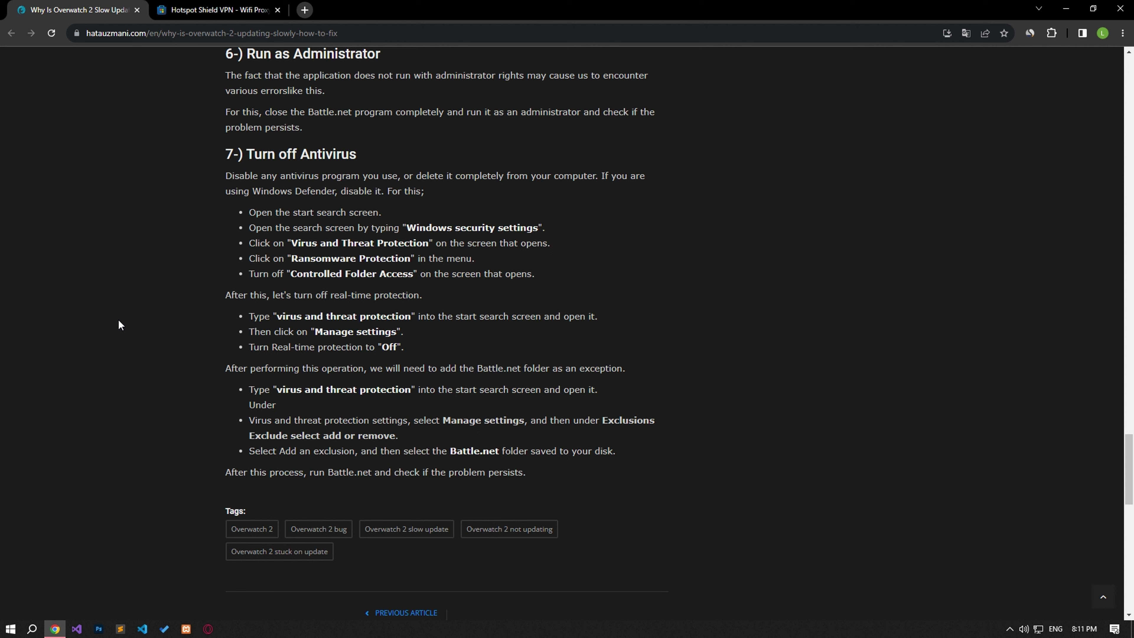
- Open Virus & threat protection settings and check that Controlled folder access is off
{"action": "key", "text": "super"}
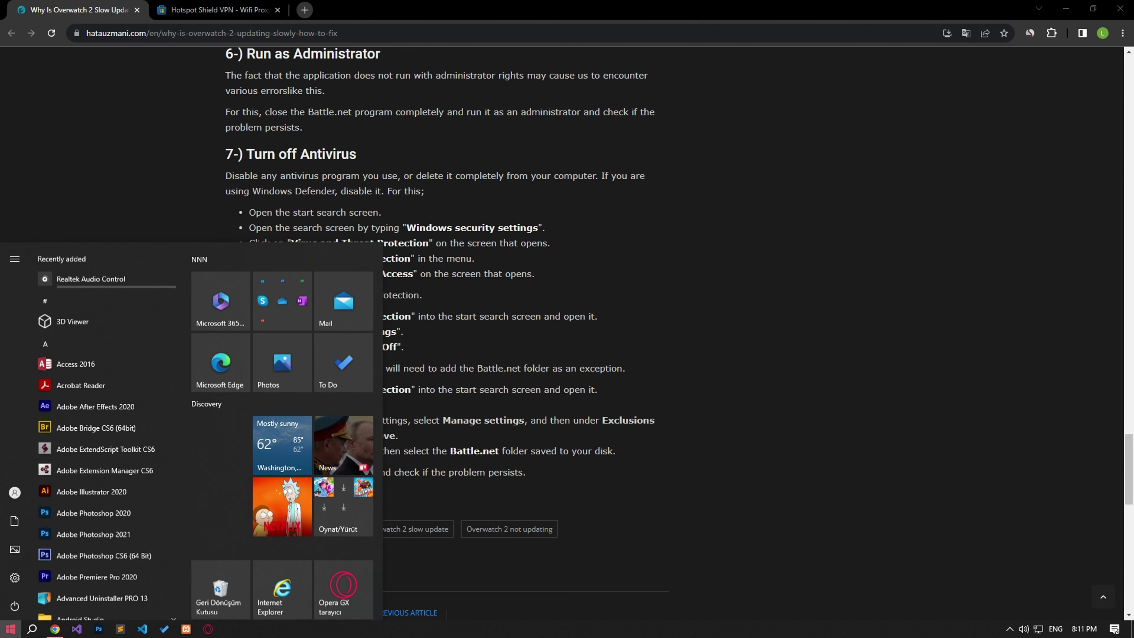
{"action": "type", "text": "virus"}
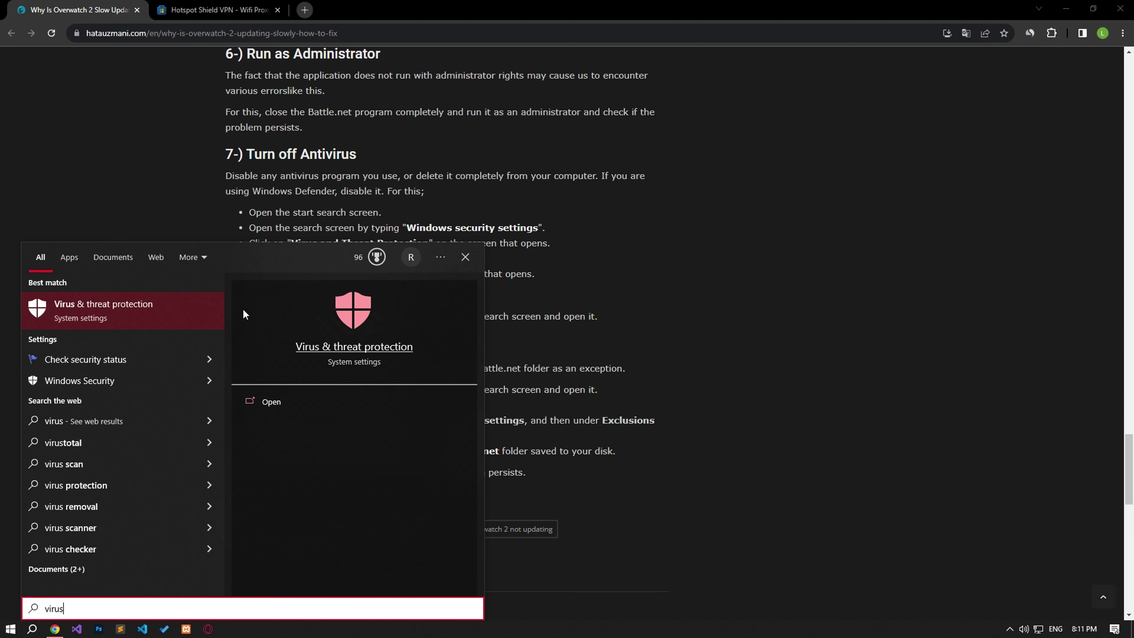
{"action": "left_click", "coordinate": [112, 323]}
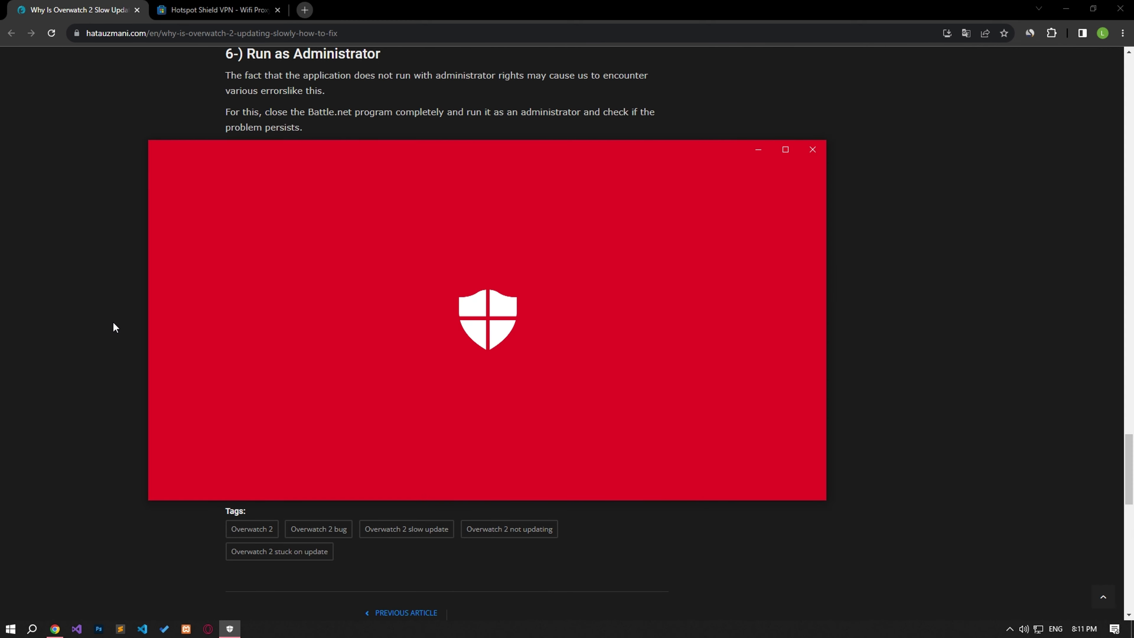
{"action": "scroll", "coordinate": [503, 377], "scroll_direction": "down", "scroll_amount": 3}
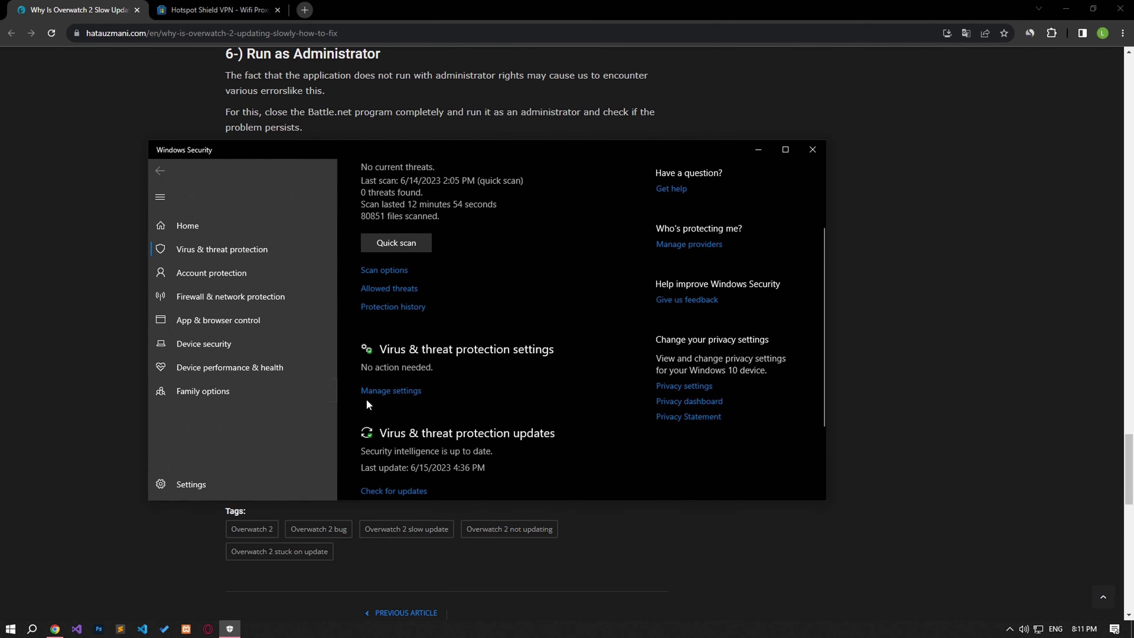
{"action": "left_click", "coordinate": [384, 393]}
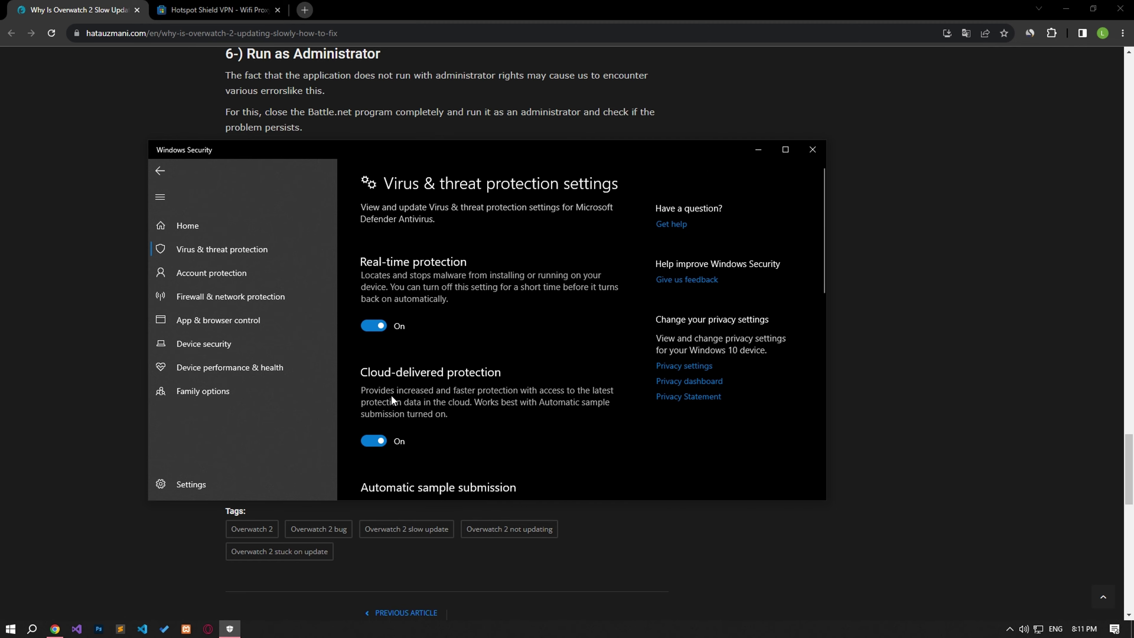
{"action": "scroll", "coordinate": [415, 391], "scroll_direction": "down", "scroll_amount": 5}
{"action": "scroll", "coordinate": [441, 387], "scroll_direction": "down", "scroll_amount": 3}
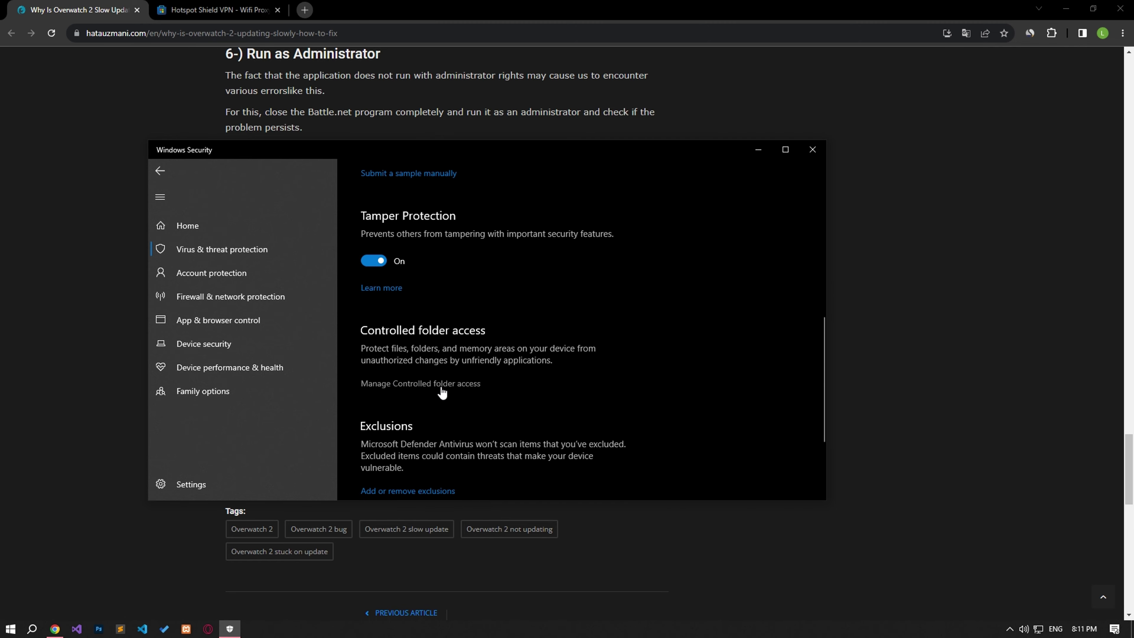
{"action": "left_click", "coordinate": [465, 385]}
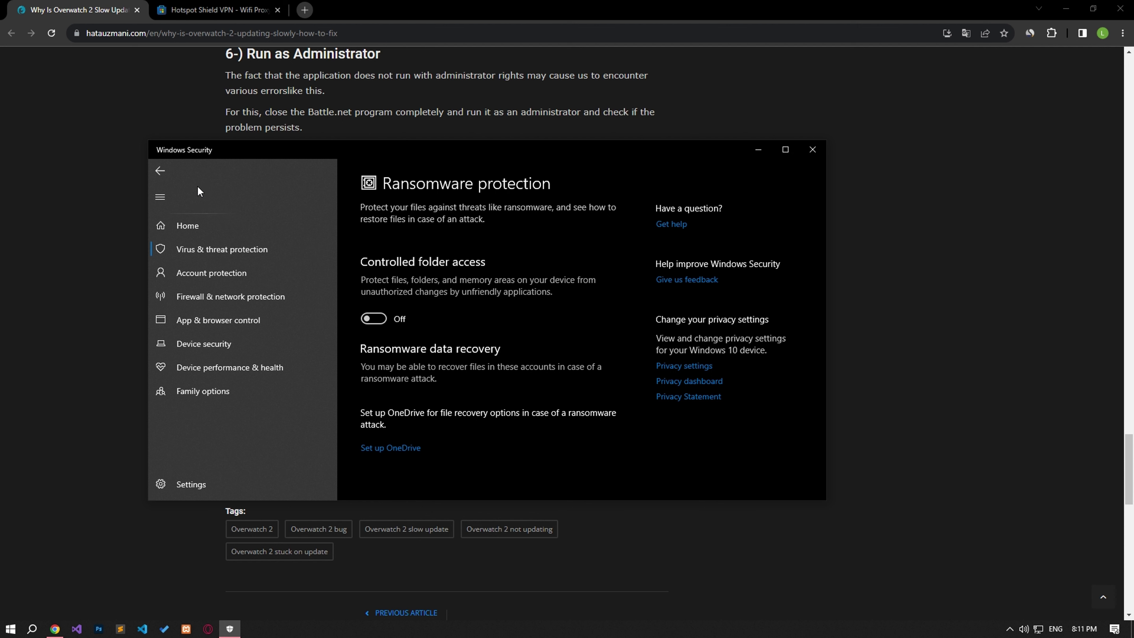
- Switch Real-time protection off in the virus protection settings
{"action": "left_click", "coordinate": [160, 171]}
{"action": "scroll", "coordinate": [480, 403], "scroll_direction": "up", "scroll_amount": 5}
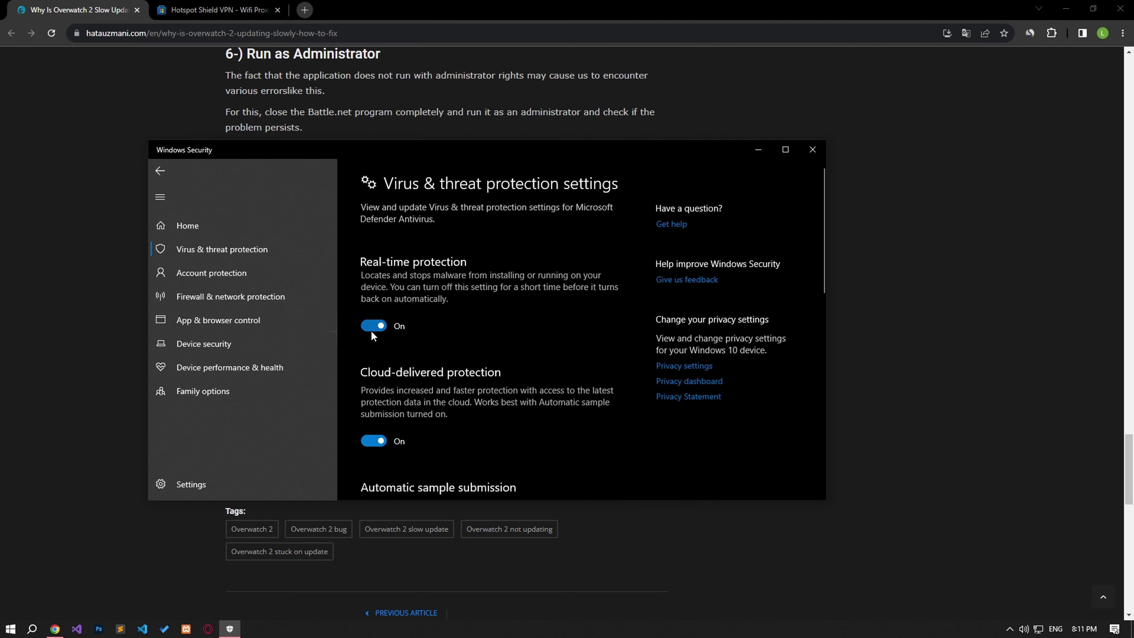
{"action": "left_click", "coordinate": [374, 326]}
{"action": "scroll", "coordinate": [378, 325], "scroll_direction": "down", "scroll_amount": 5}
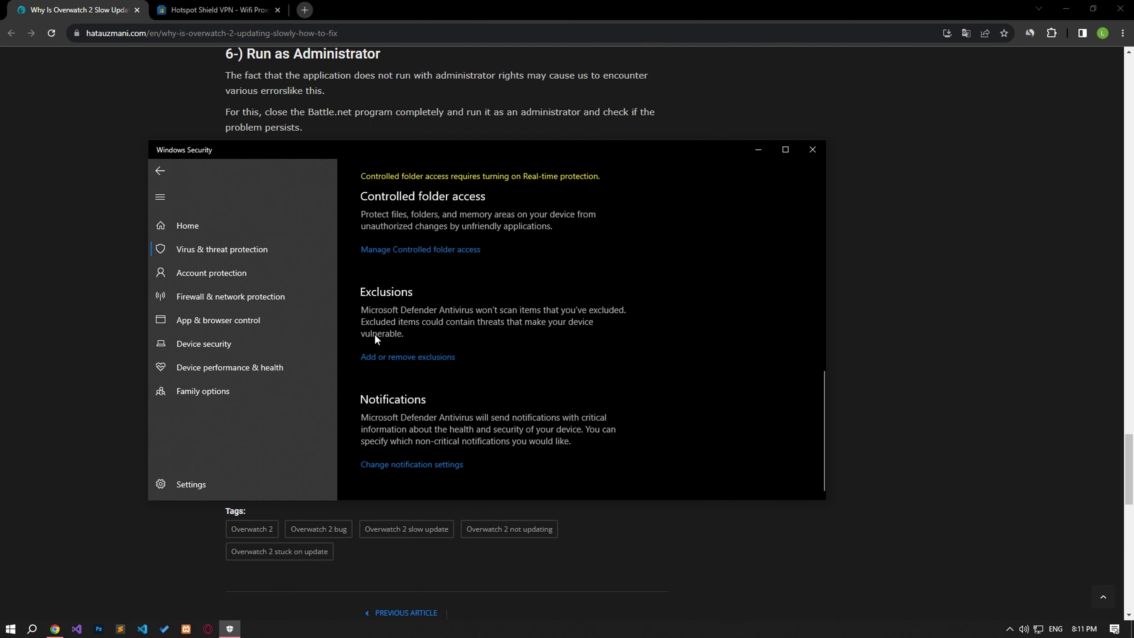
- Add the %localappdata% Battle.net folder as a Defender folder exclusion
{"action": "left_click", "coordinate": [440, 358]}
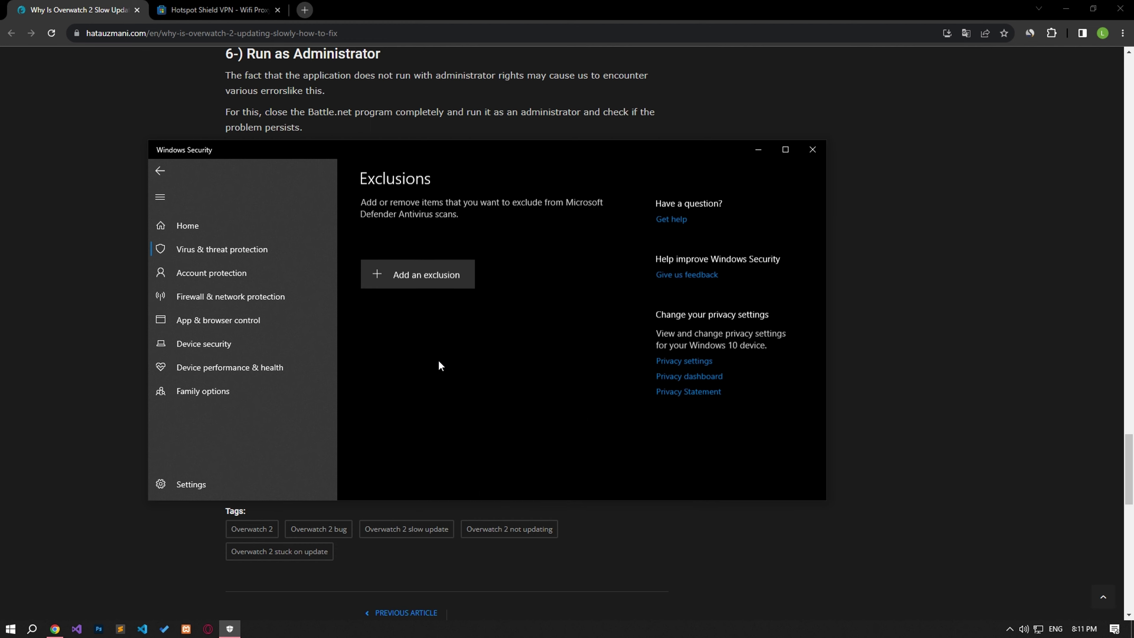
{"action": "left_click", "coordinate": [425, 286]}
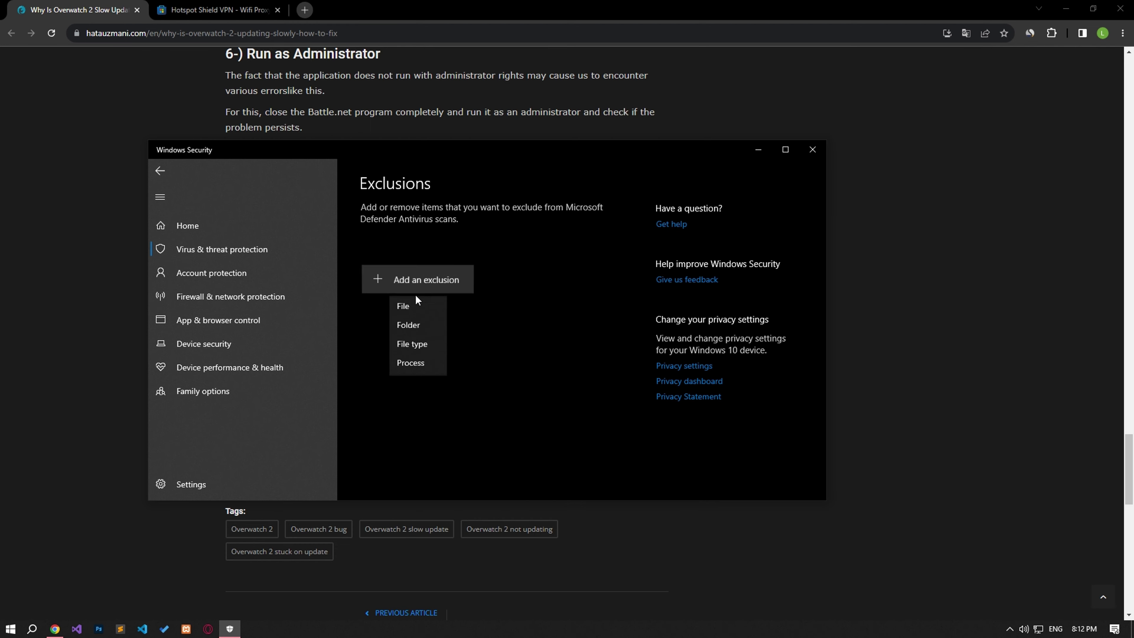
{"action": "left_click", "coordinate": [411, 331]}
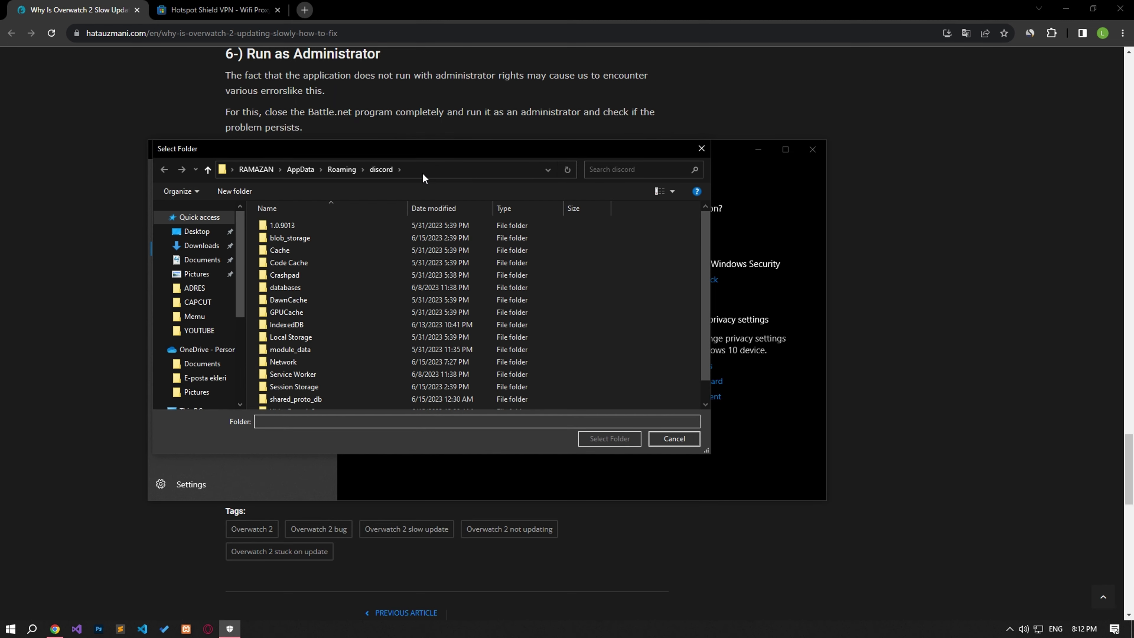
{"action": "left_click", "coordinate": [423, 173]}
{"action": "type", "text": "%localappdata%"}
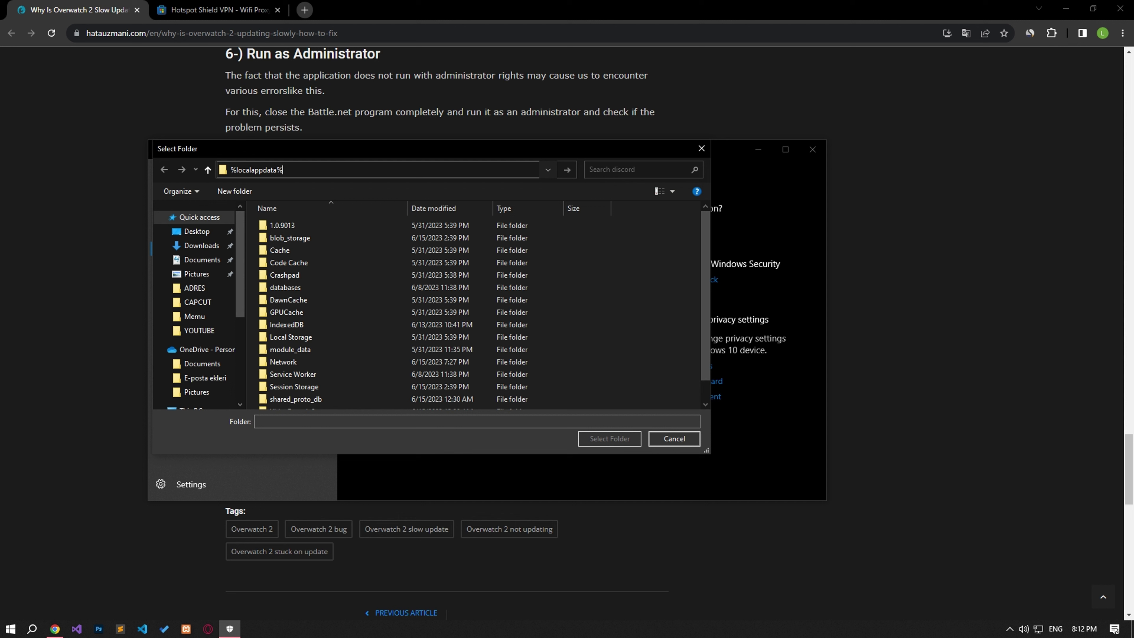
{"action": "left_click", "coordinate": [567, 170]}
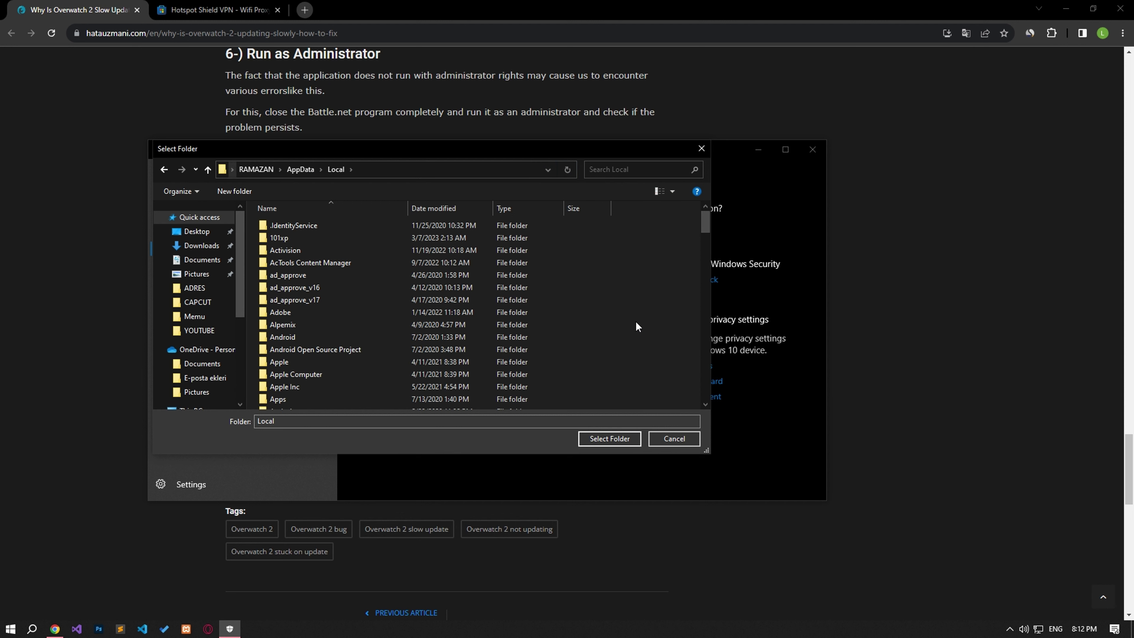
{"action": "type", "text": "bat"}
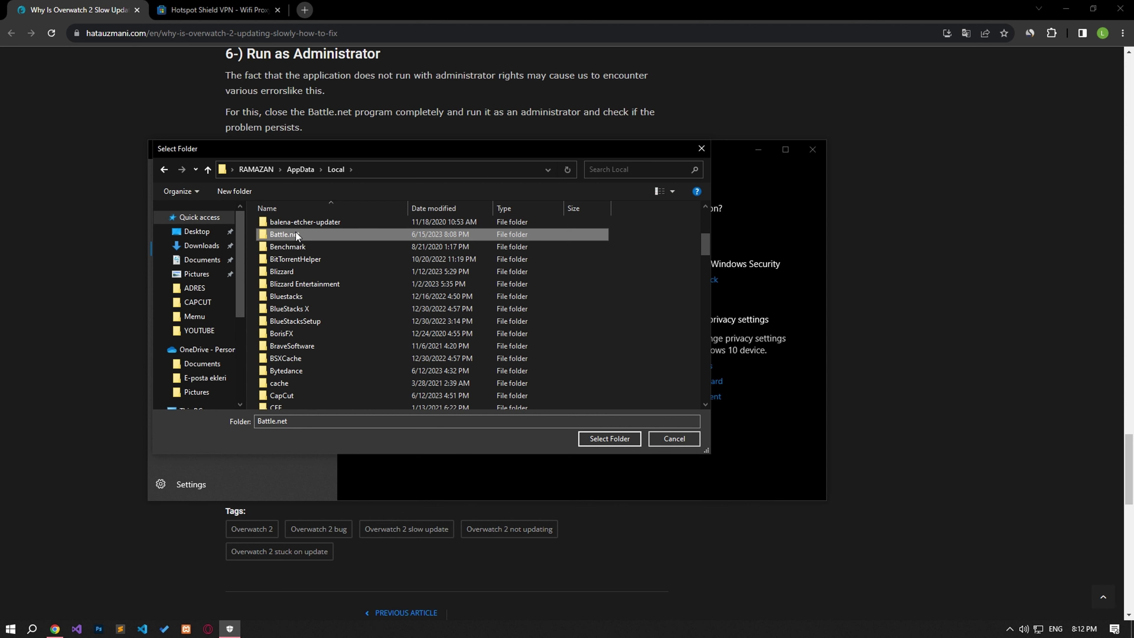
{"action": "left_click", "coordinate": [608, 438]}
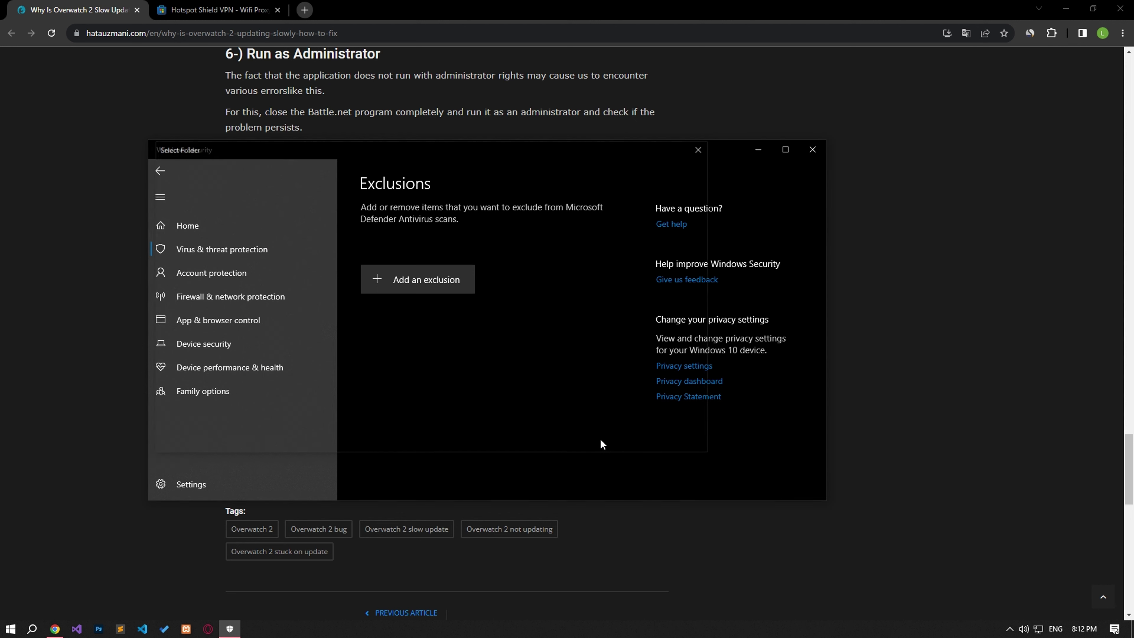
- Start another folder exclusion and select the Blizzard folder in AppData\Local
{"action": "left_click", "coordinate": [439, 282]}
{"action": "left_click", "coordinate": [428, 325]}
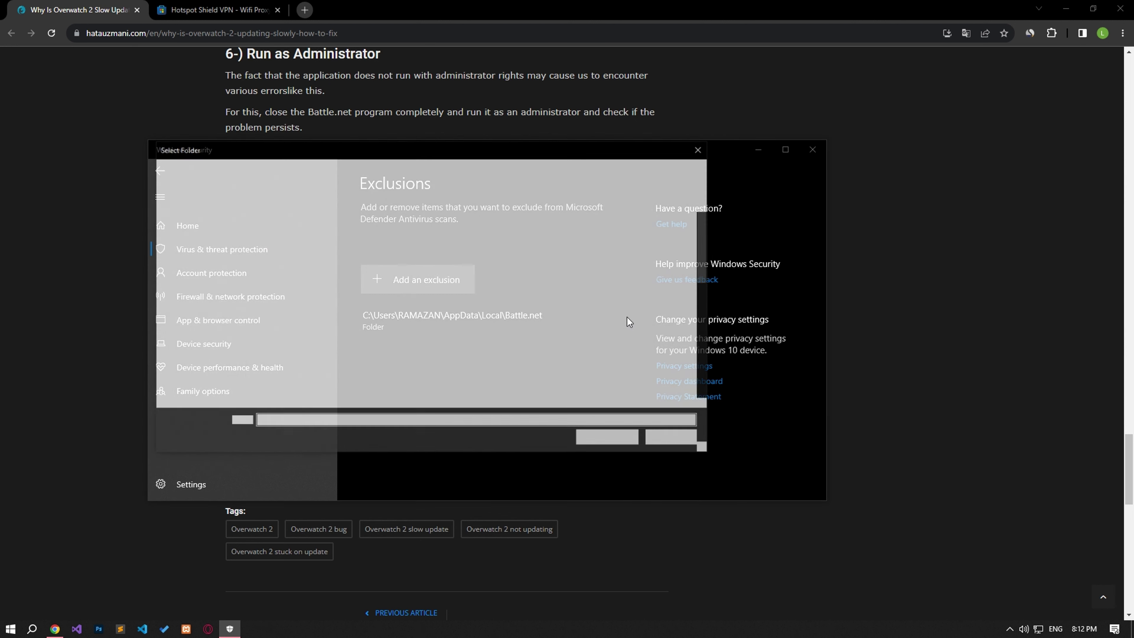
{"action": "type", "text": "b"}
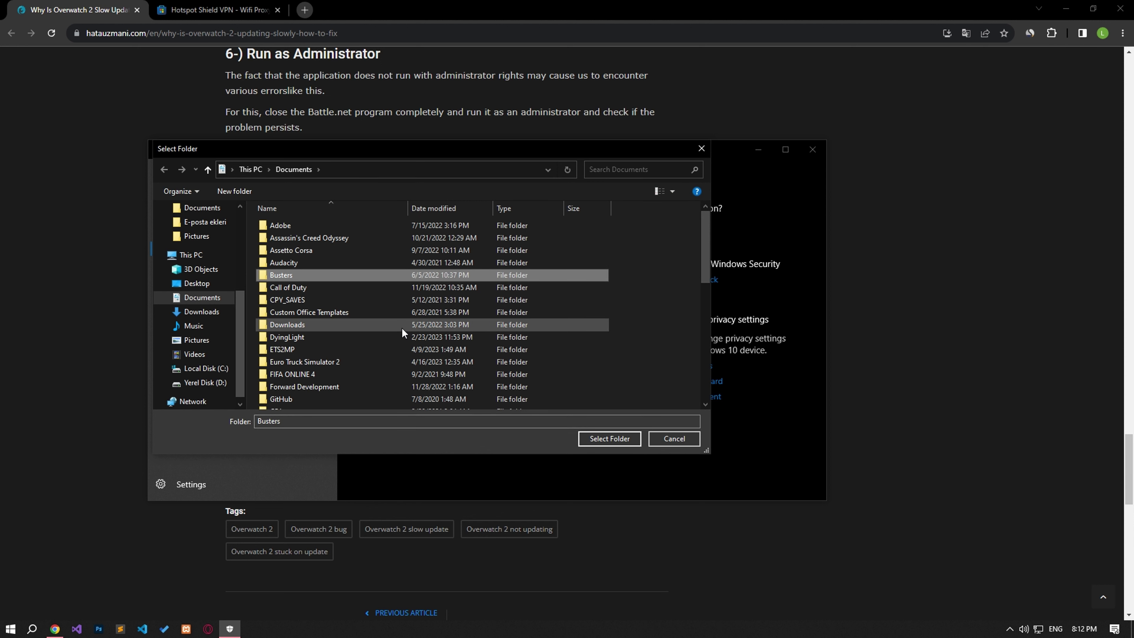
{"action": "left_click", "coordinate": [350, 175]}
{"action": "type", "text": "%localappdata%"}
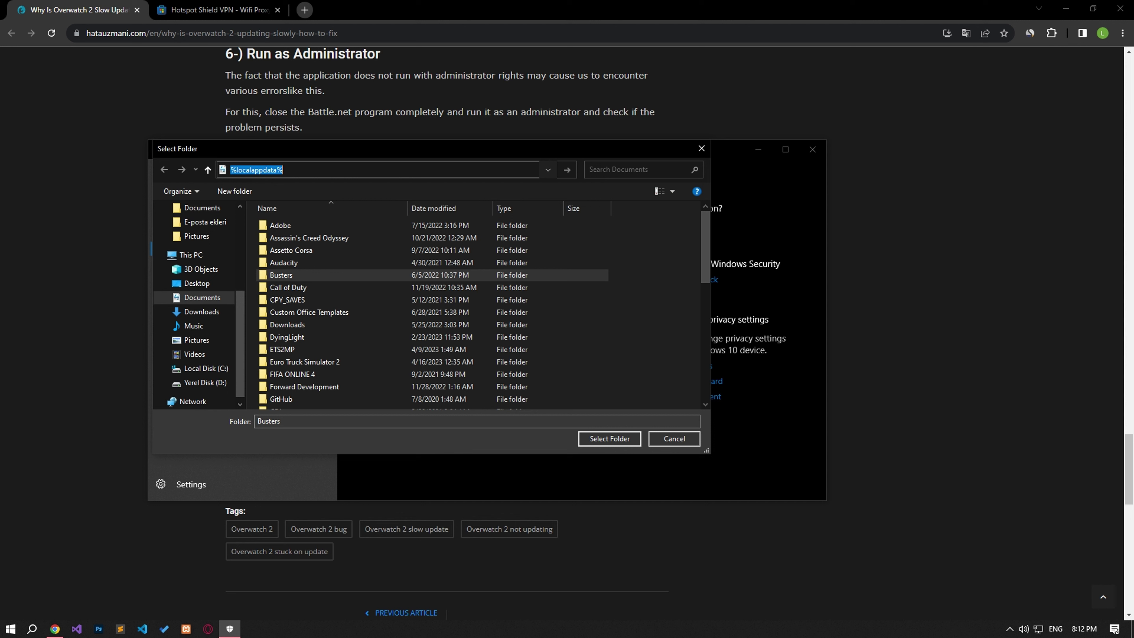
{"action": "key", "text": "Return"}
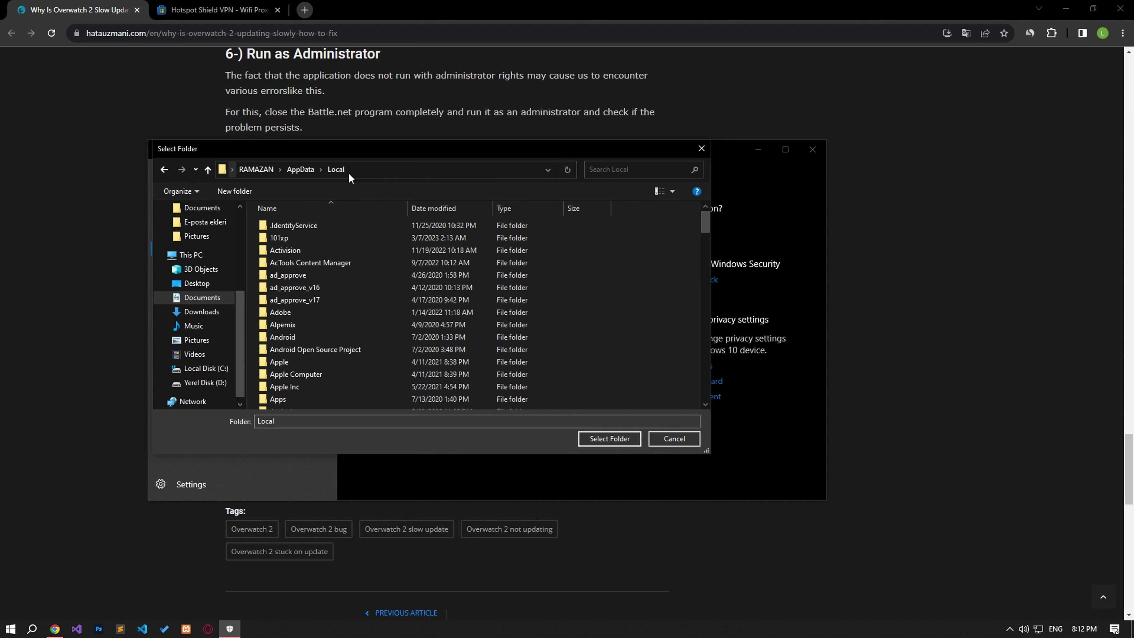
{"action": "key", "text": "b"}
{"action": "key", "text": "b"}
{"action": "key", "text": "b"}
{"action": "key", "text": "b"}
{"action": "key", "text": "b"}
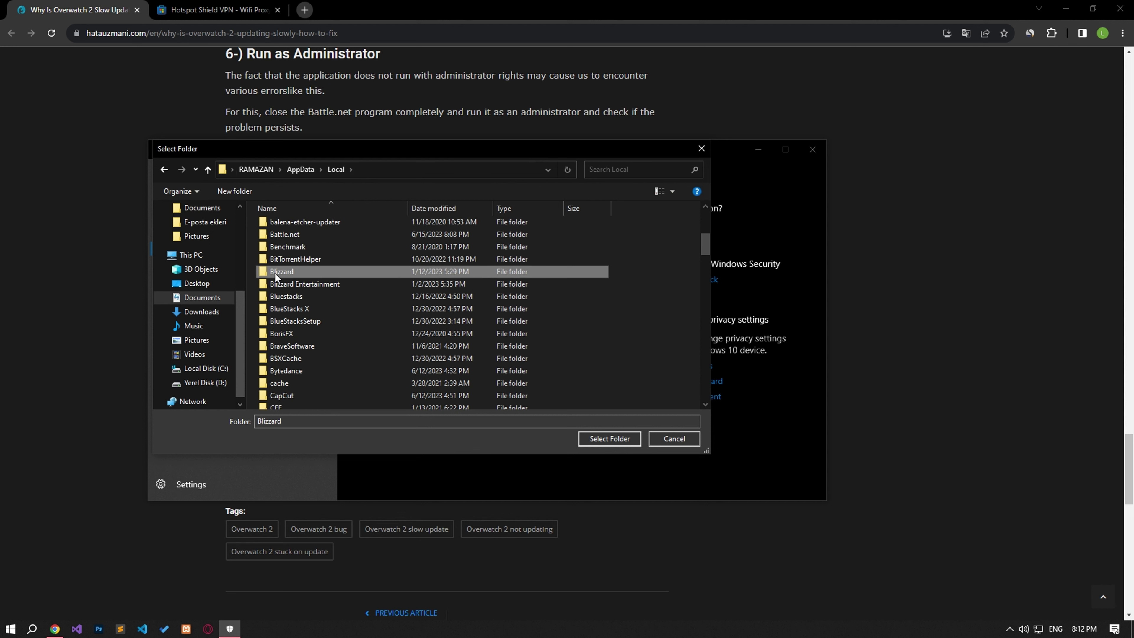
- Confirm the Local Blizzard exclusion and add %localappdata%\Blizzard Entertainment as another
{"action": "left_click", "coordinate": [589, 437]}
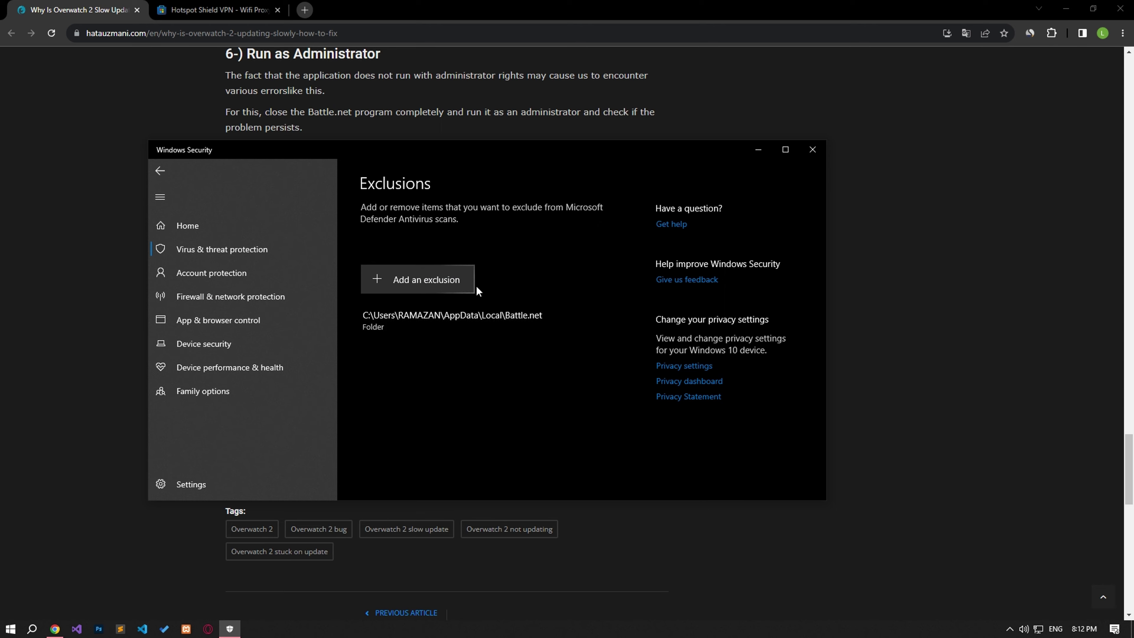
{"action": "left_click", "coordinate": [444, 280]}
{"action": "left_click", "coordinate": [417, 323]}
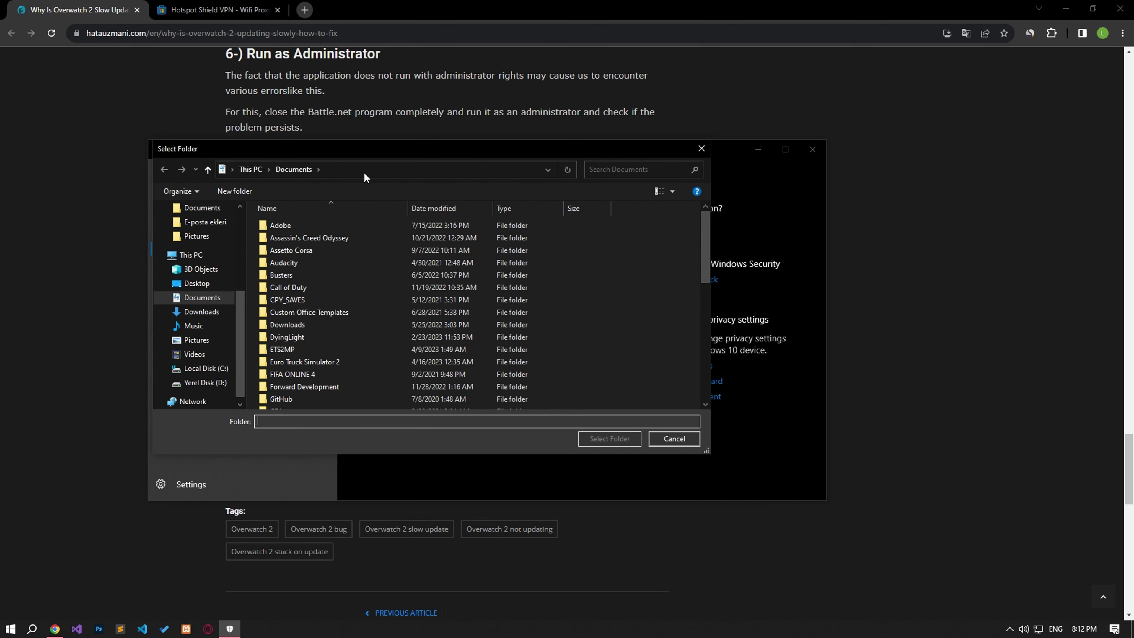
{"action": "left_click", "coordinate": [365, 177]}
{"action": "type", "text": "%localappdata%"}
{"action": "key", "text": "Return"}
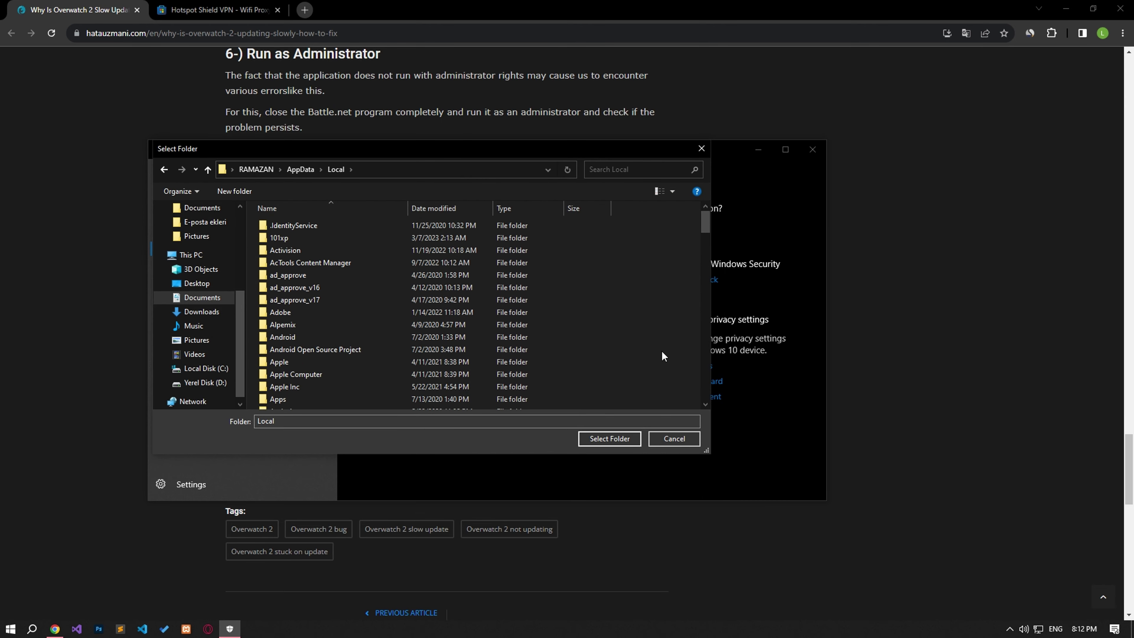
{"action": "type", "text": "bat"}
{"action": "left_click", "coordinate": [384, 246]}
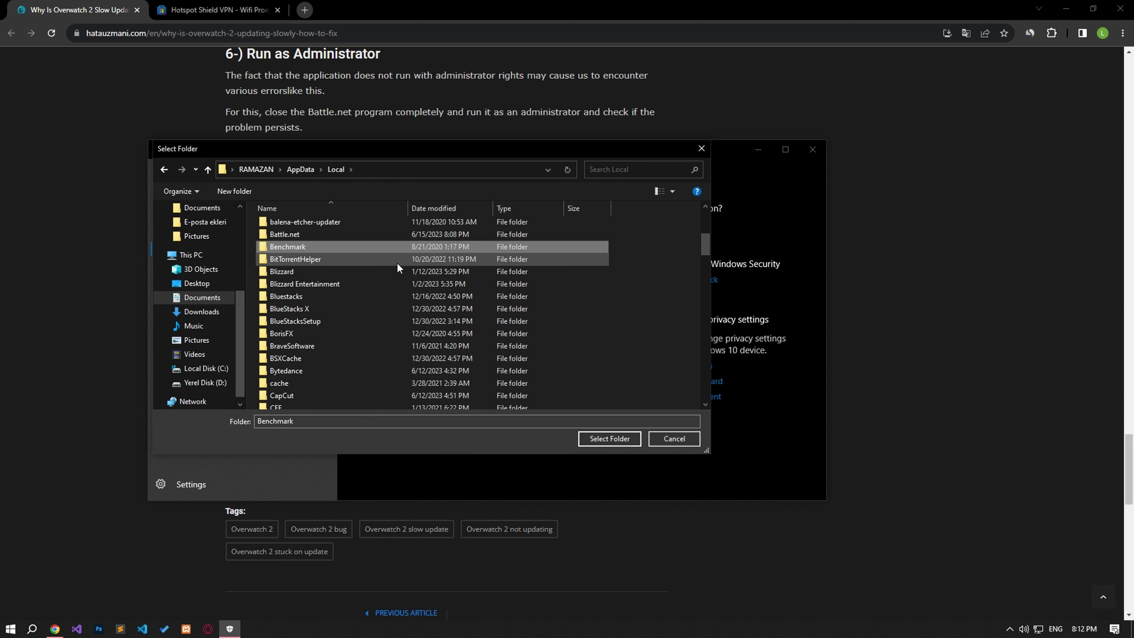
{"action": "left_click", "coordinate": [297, 259]}
{"action": "left_click", "coordinate": [295, 271]}
{"action": "left_click", "coordinate": [312, 284]}
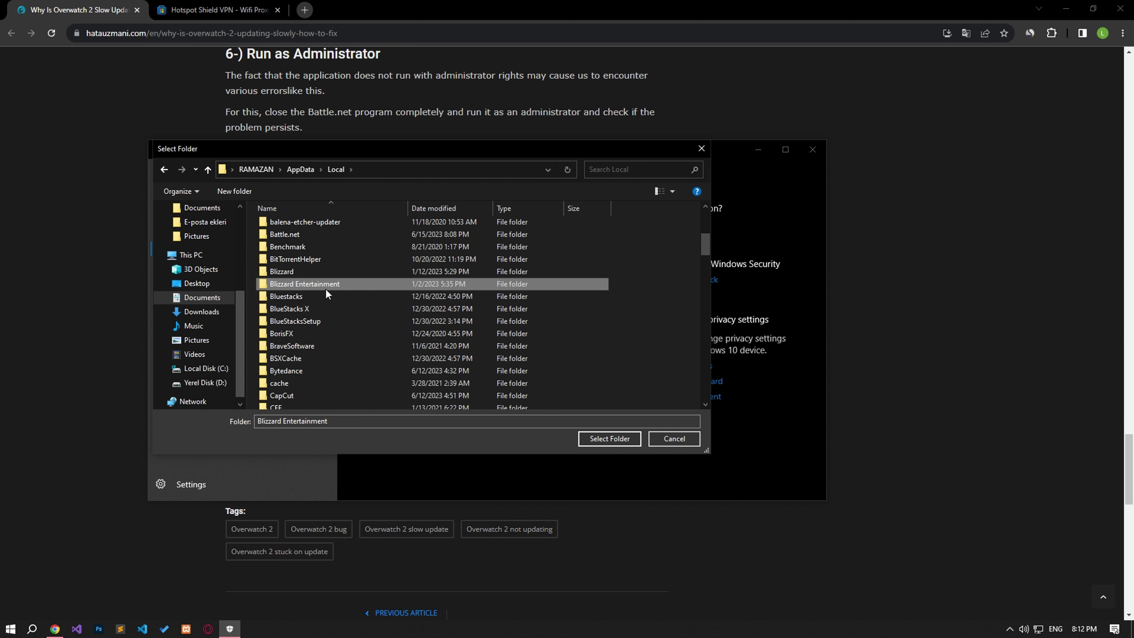
{"action": "left_click", "coordinate": [594, 440]}
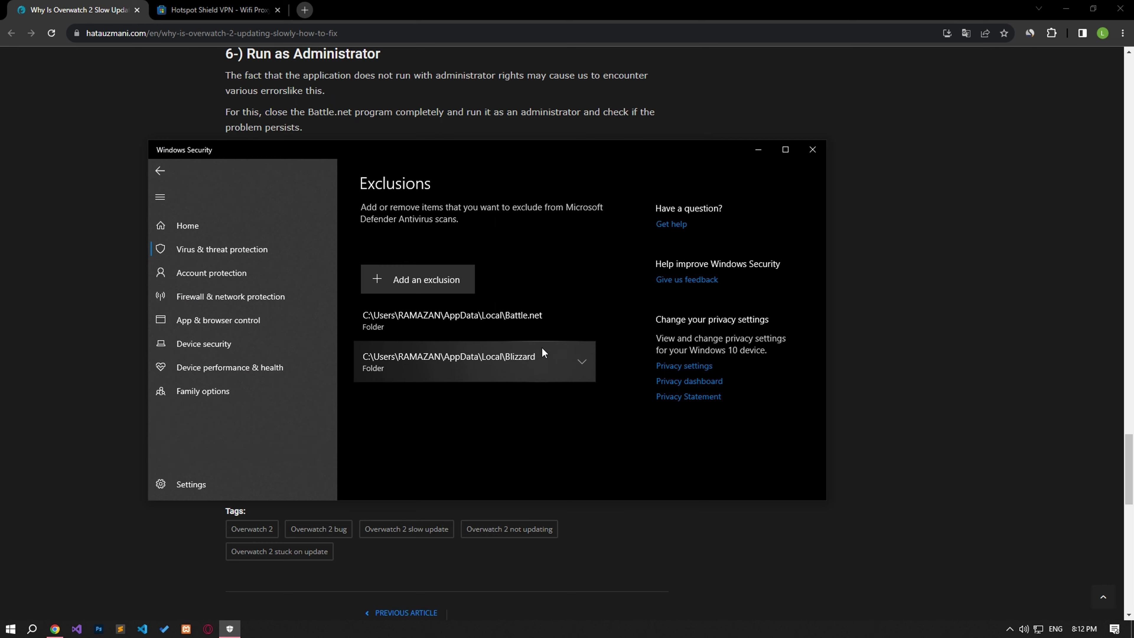
- Exclude the Roaming %appdata%\Battle.net folder
{"action": "left_click", "coordinate": [442, 279]}
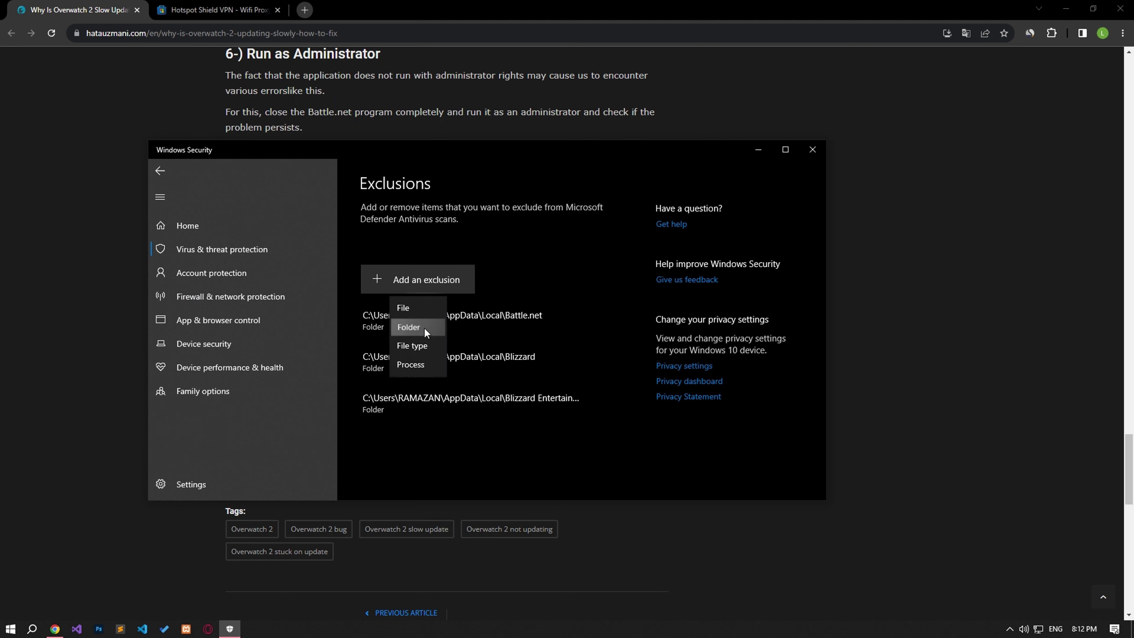
{"action": "left_click", "coordinate": [424, 327]}
{"action": "left_click", "coordinate": [402, 169]}
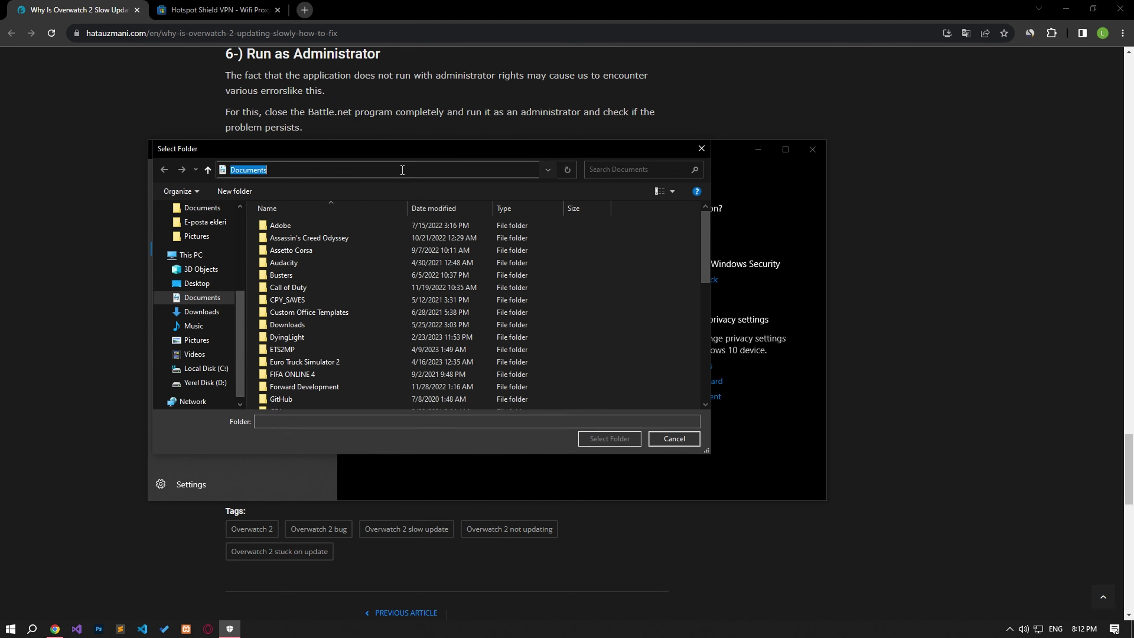
{"action": "type", "text": "%appdata%"}
{"action": "left_click", "coordinate": [576, 172]}
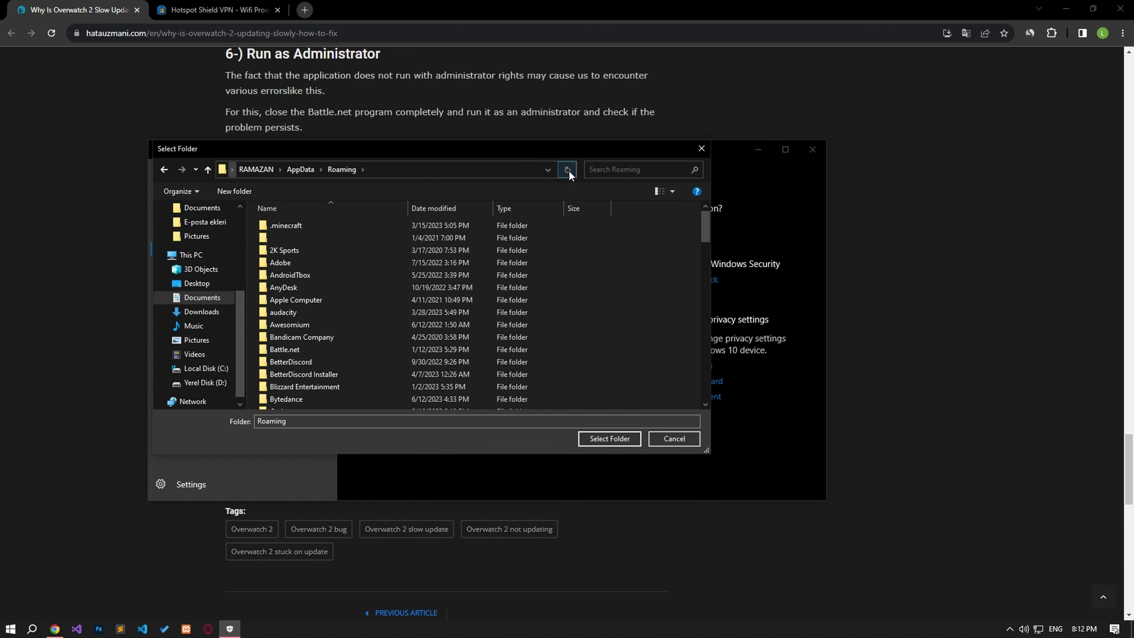
{"action": "type", "text": "battle"}
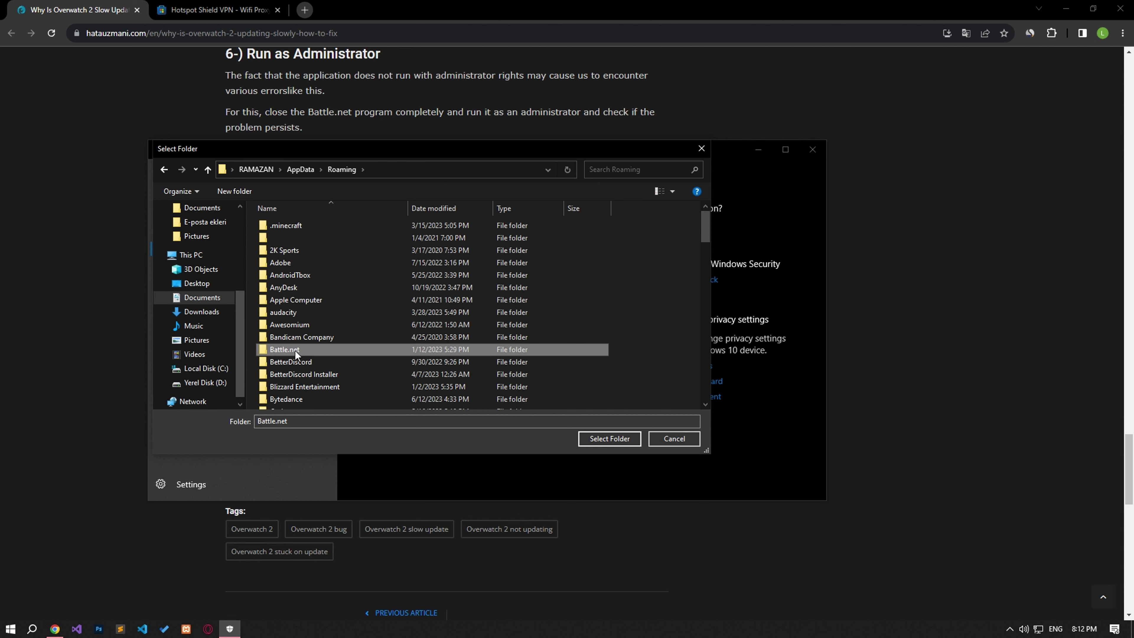
{"action": "left_click", "coordinate": [604, 439]}
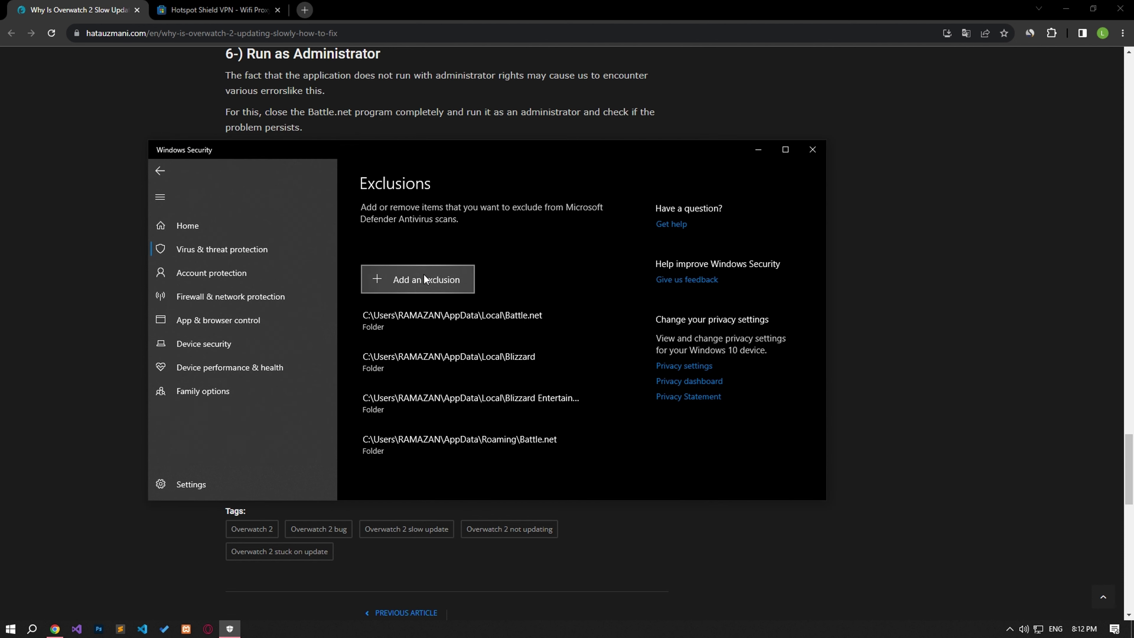
- Exclude C:\Program Files (x86)\Battle.net, browsing there through This PC
{"action": "left_click", "coordinate": [430, 283]}
{"action": "left_click", "coordinate": [421, 325]}
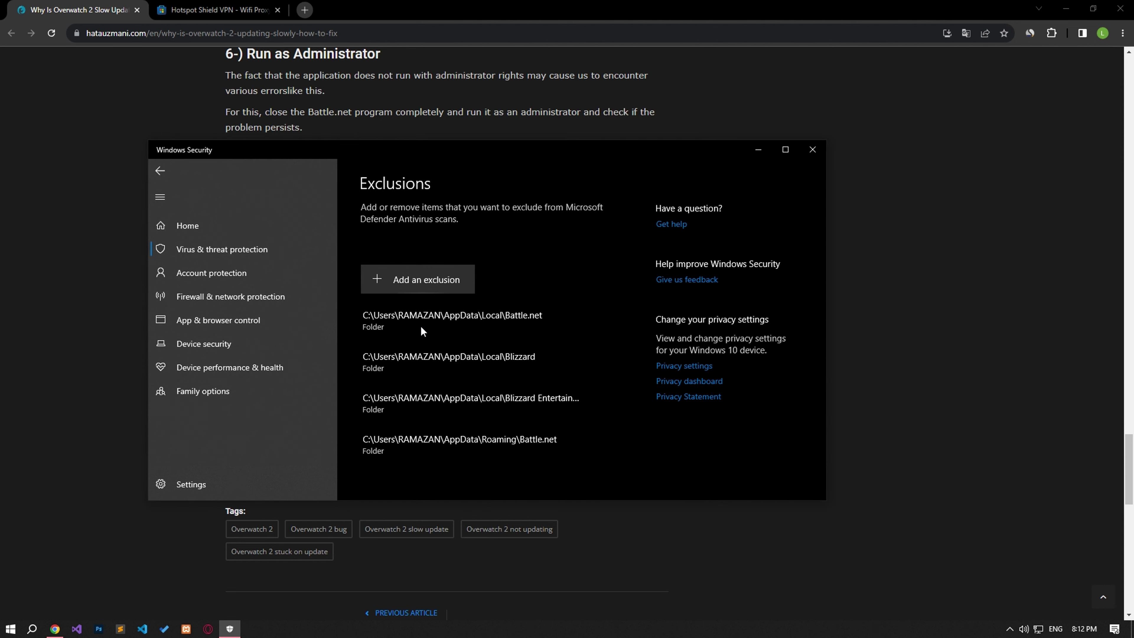
{"action": "scroll", "coordinate": [190, 362], "scroll_direction": "down", "scroll_amount": 3}
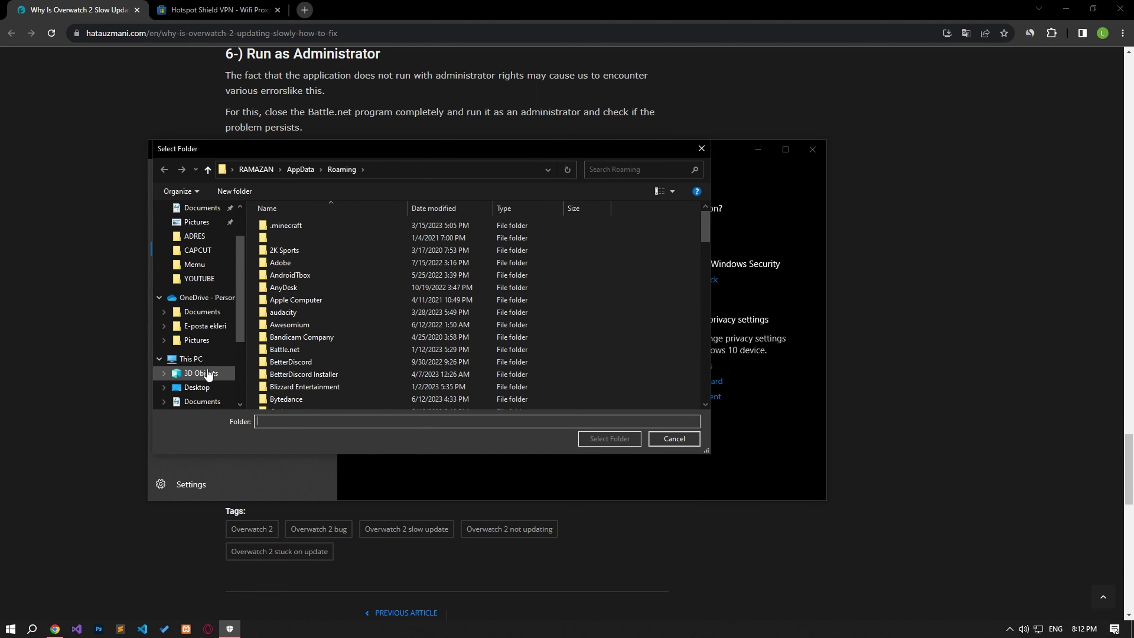
{"action": "left_click", "coordinate": [190, 360]}
{"action": "double_click", "coordinate": [393, 354]}
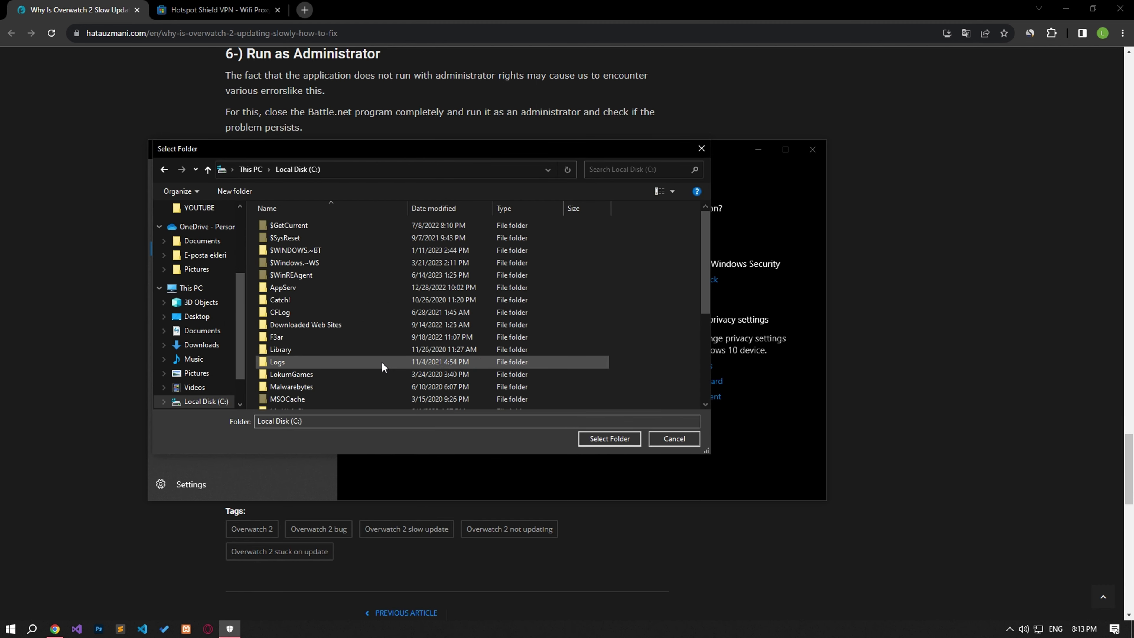
{"action": "scroll", "coordinate": [476, 328], "scroll_direction": "down", "scroll_amount": 3}
{"action": "scroll", "coordinate": [476, 328], "scroll_direction": "down", "scroll_amount": 1}
{"action": "left_click", "coordinate": [291, 365]}
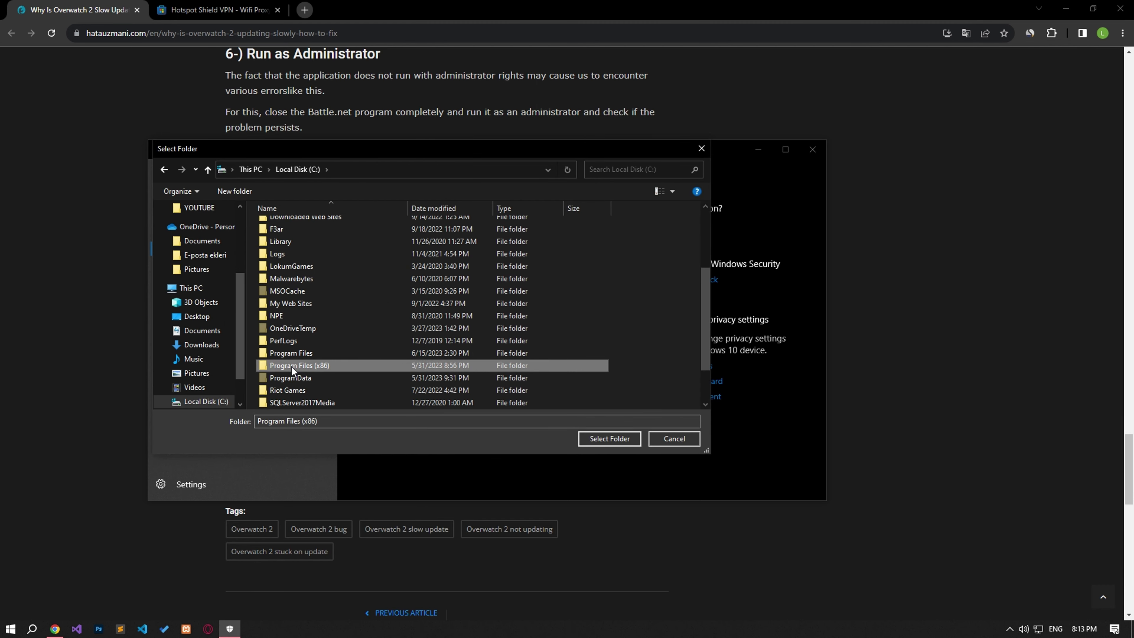
{"action": "double_click", "coordinate": [311, 368]}
{"action": "left_click", "coordinate": [291, 325]}
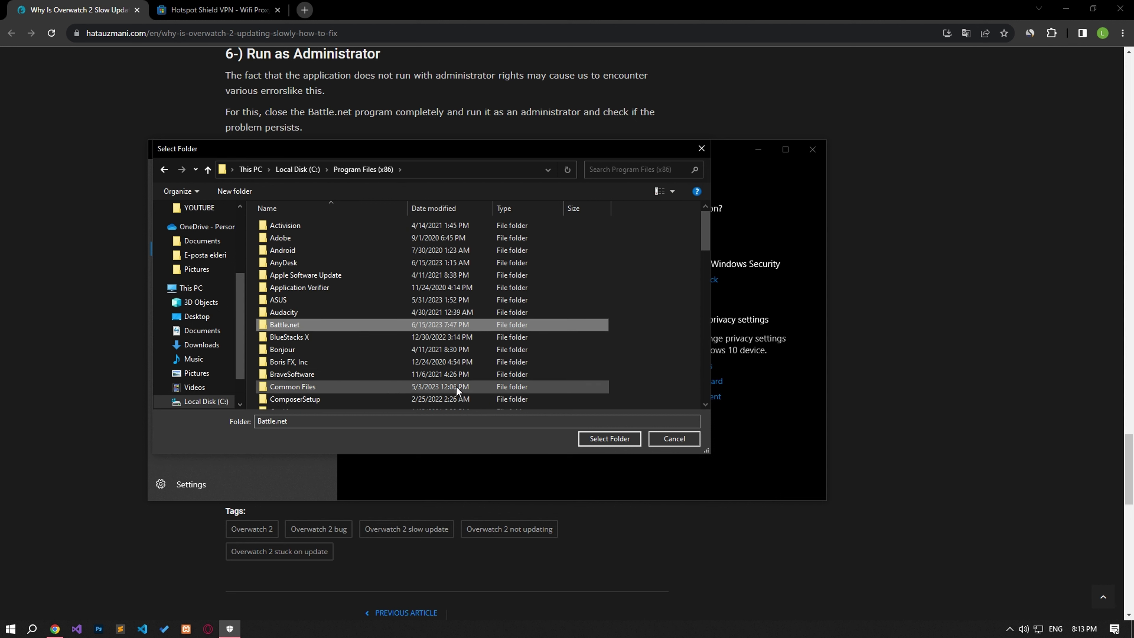
{"action": "left_click", "coordinate": [608, 438]}
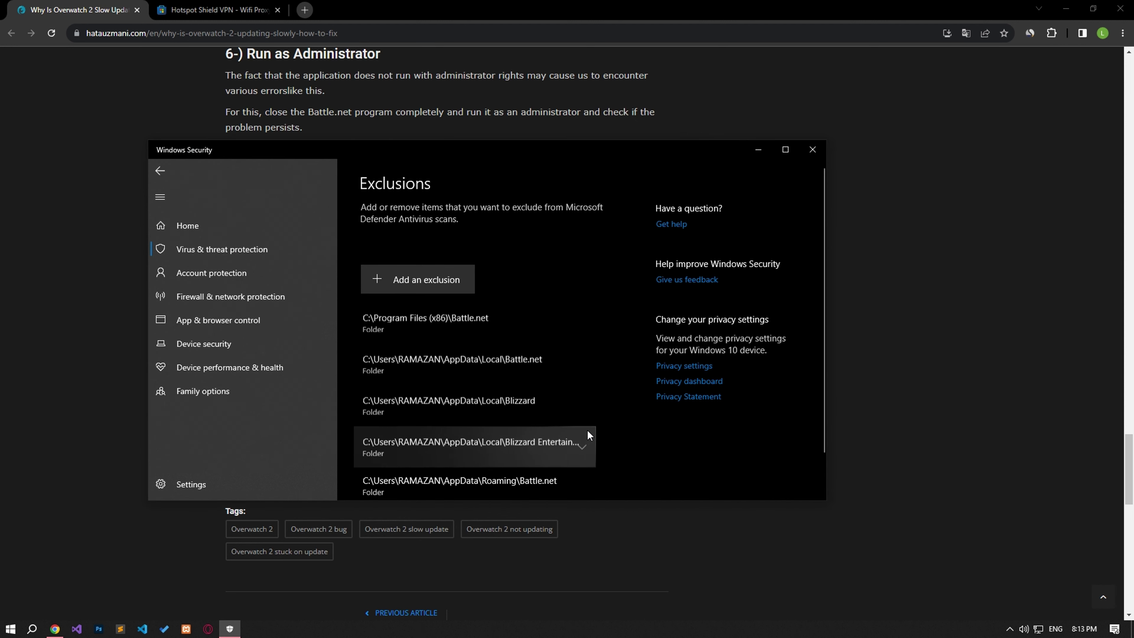
- Scroll through the Exclusions list to review the five folder exclusions
{"action": "scroll", "coordinate": [480, 367], "scroll_direction": "down", "scroll_amount": 1}
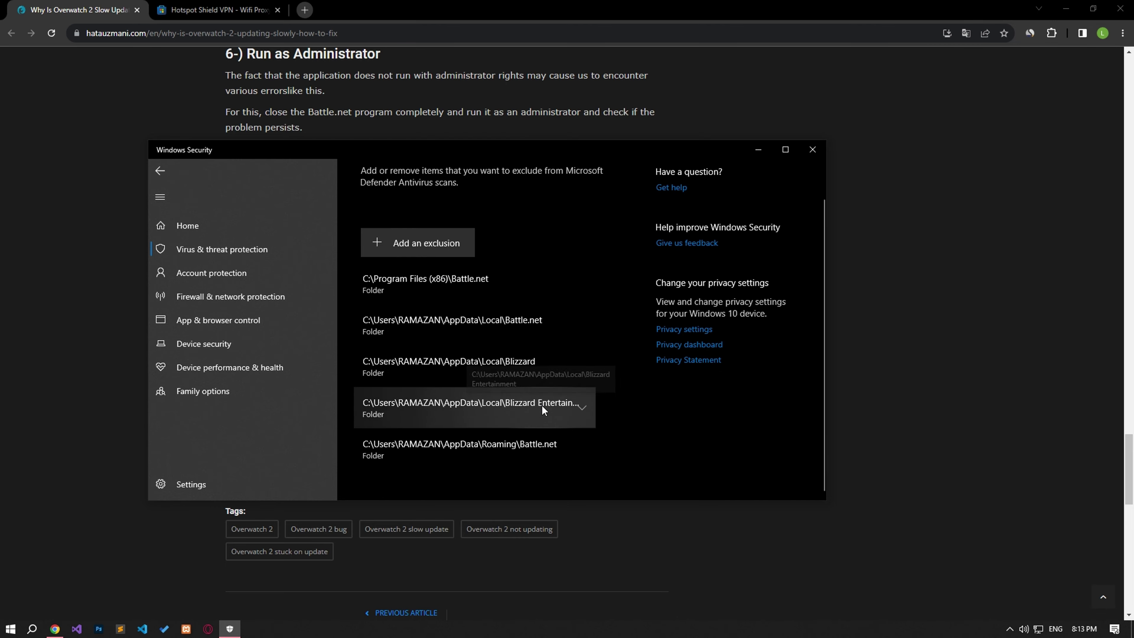